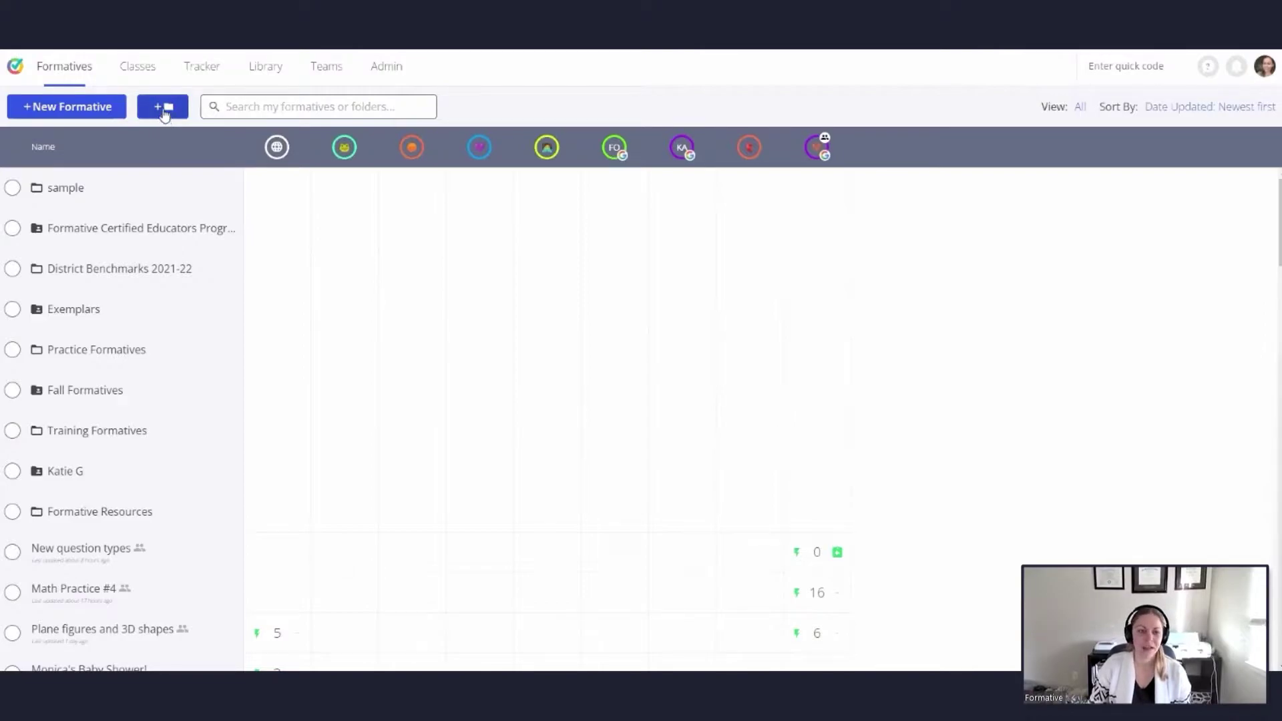
Step: Create a new folder named Math in the formatives list
click(163, 108)
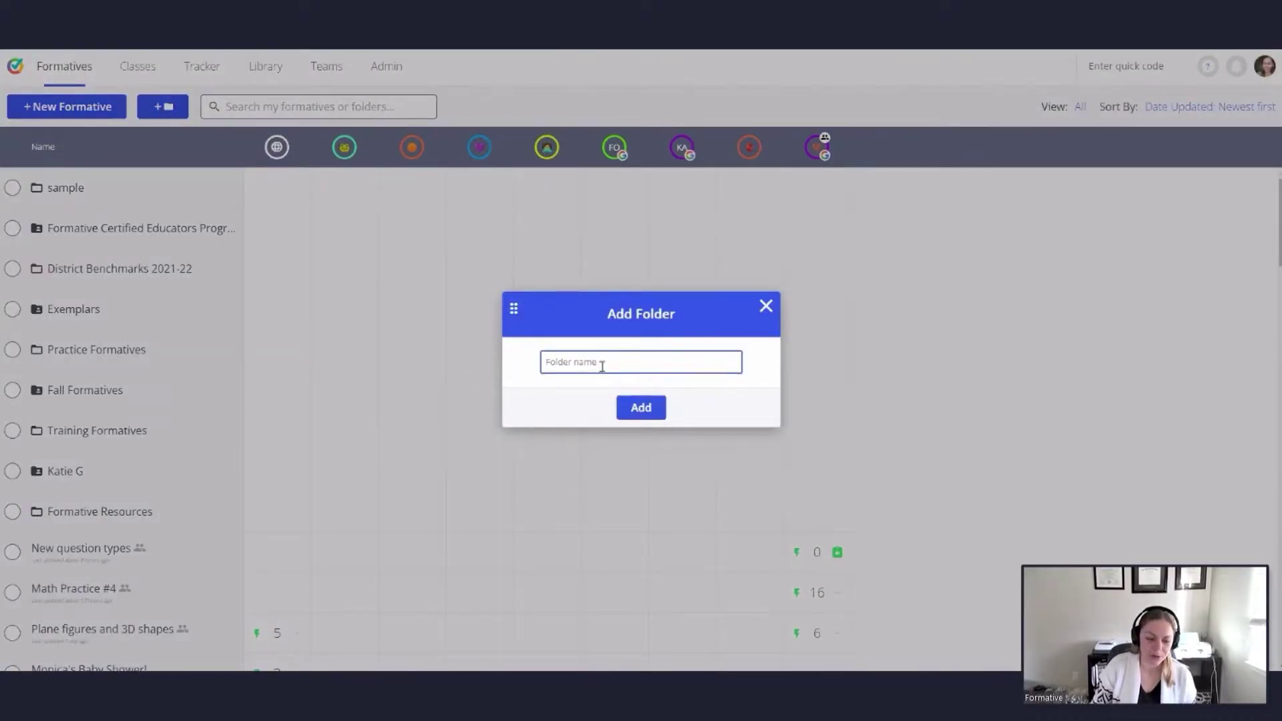
text(Math)
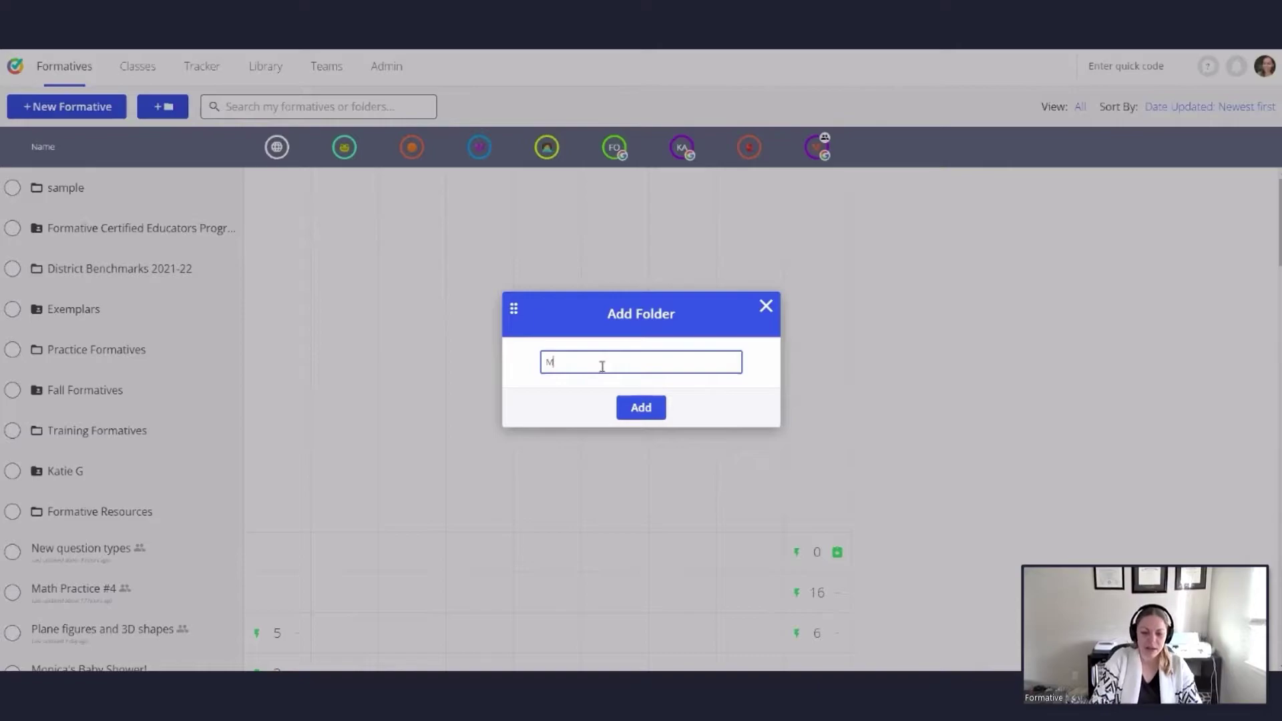
click(651, 409)
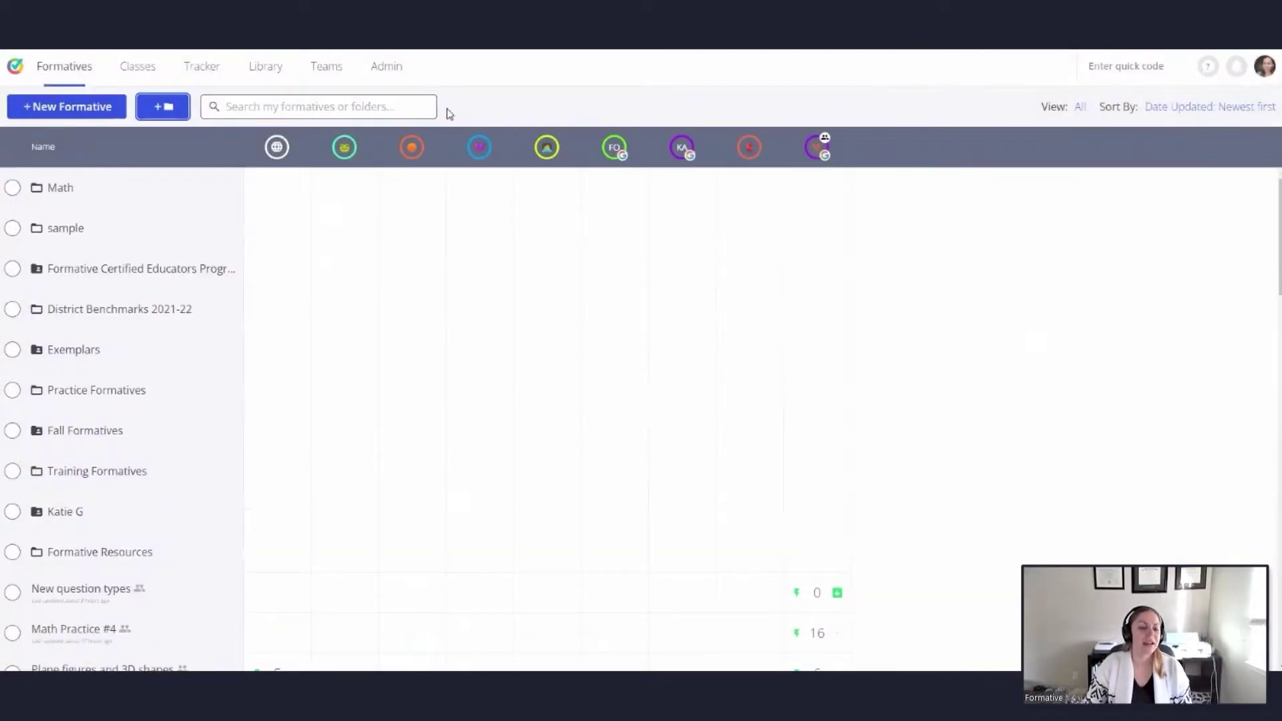
Step: Open the rename dialog for the Math folder and close it with the name kept
click(13, 189)
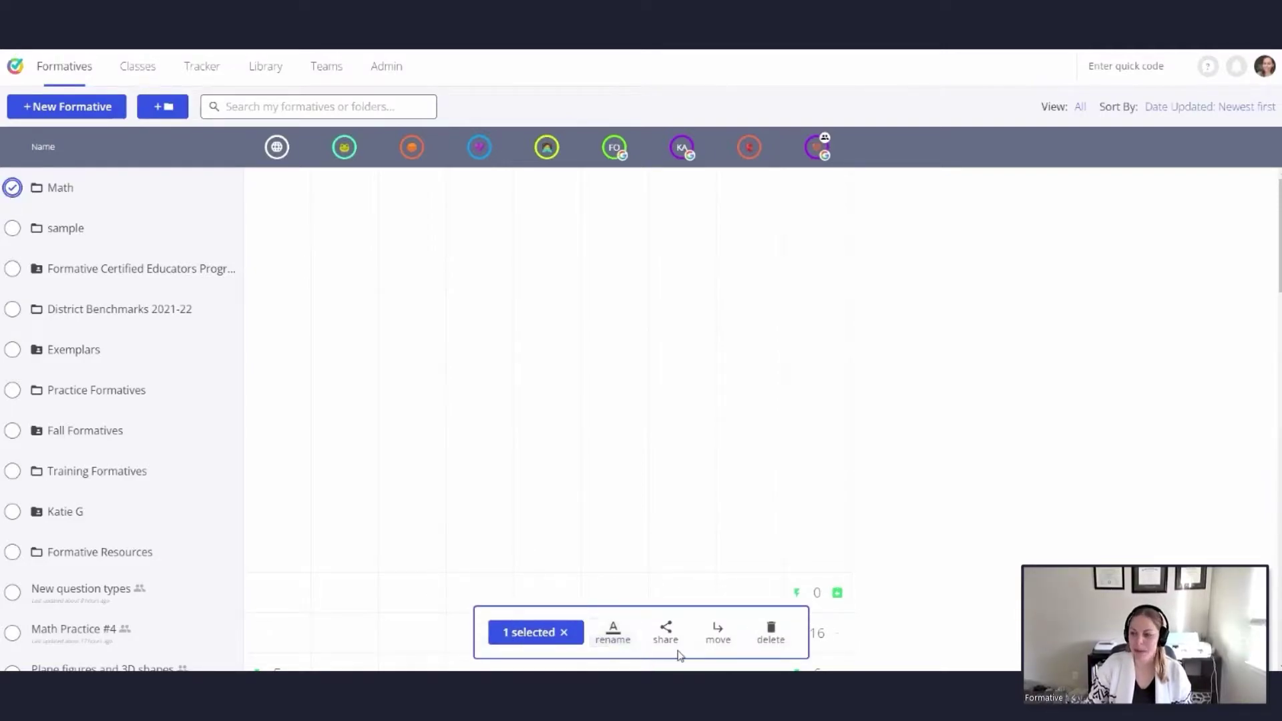
click(613, 634)
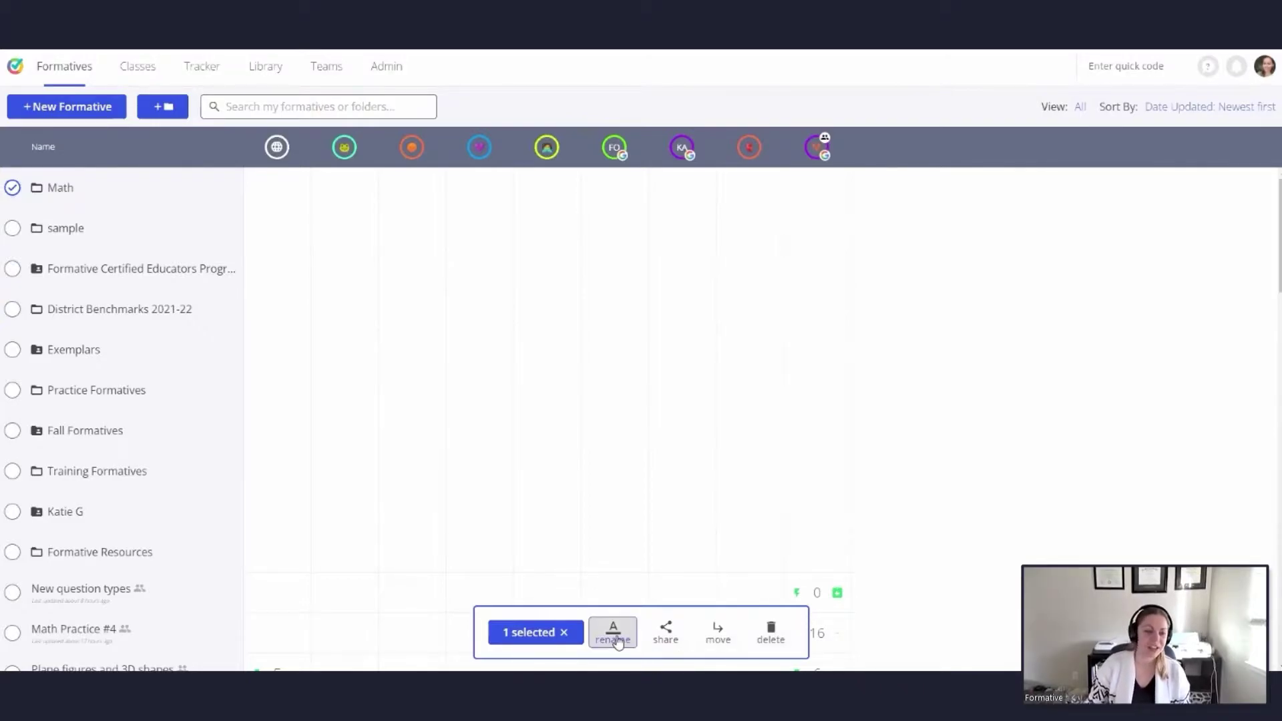
click(640, 407)
Step: Review the Math folder's sharing options for adding collaborators, giving a copy and publishing to the library
click(667, 637)
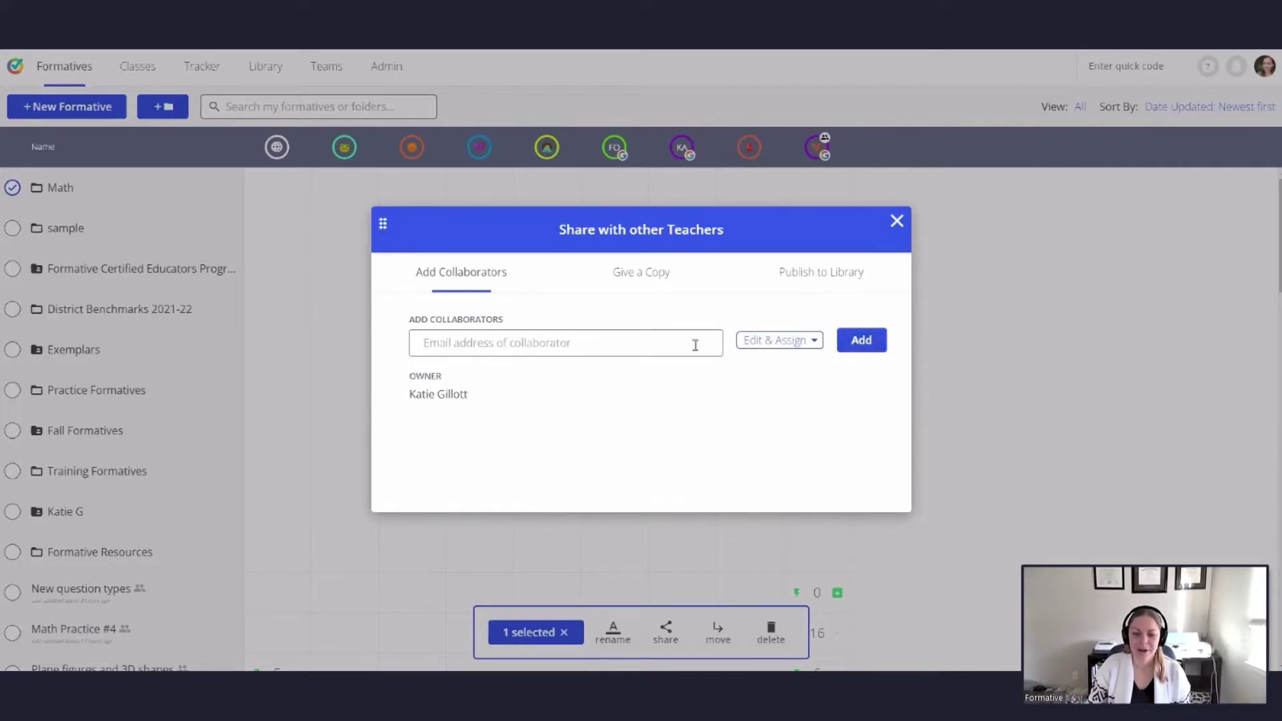
click(656, 284)
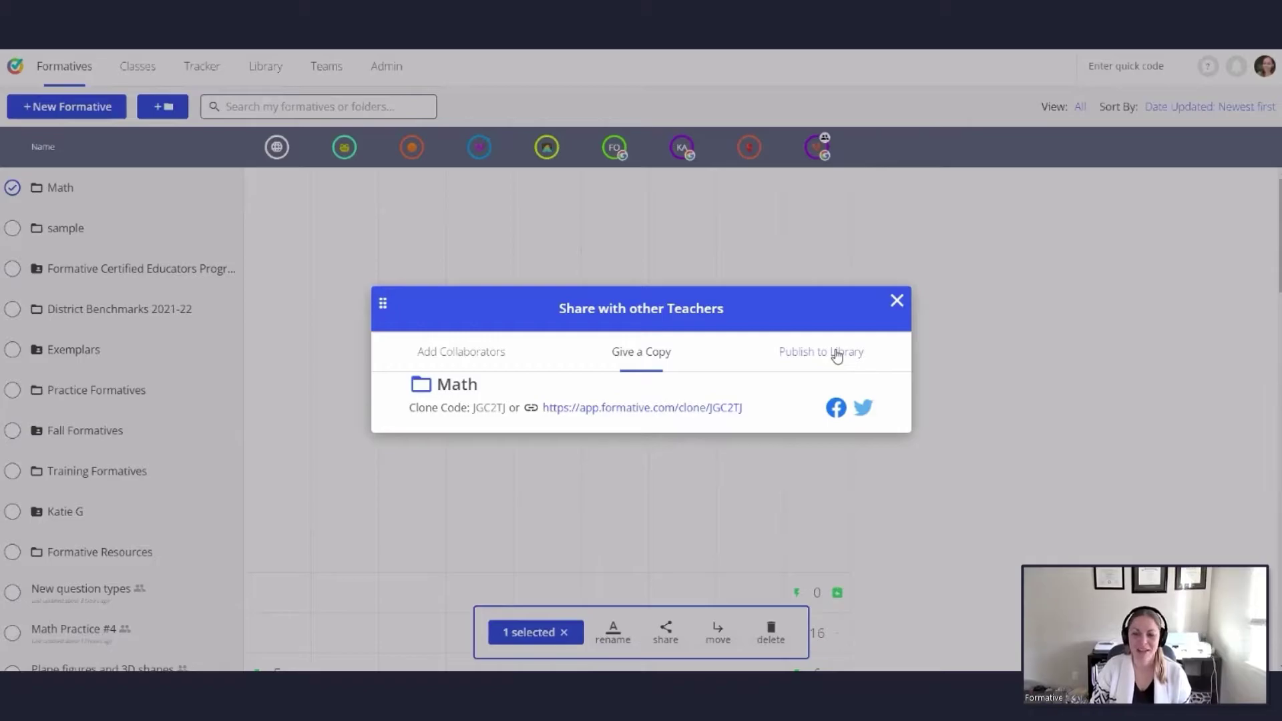
click(791, 364)
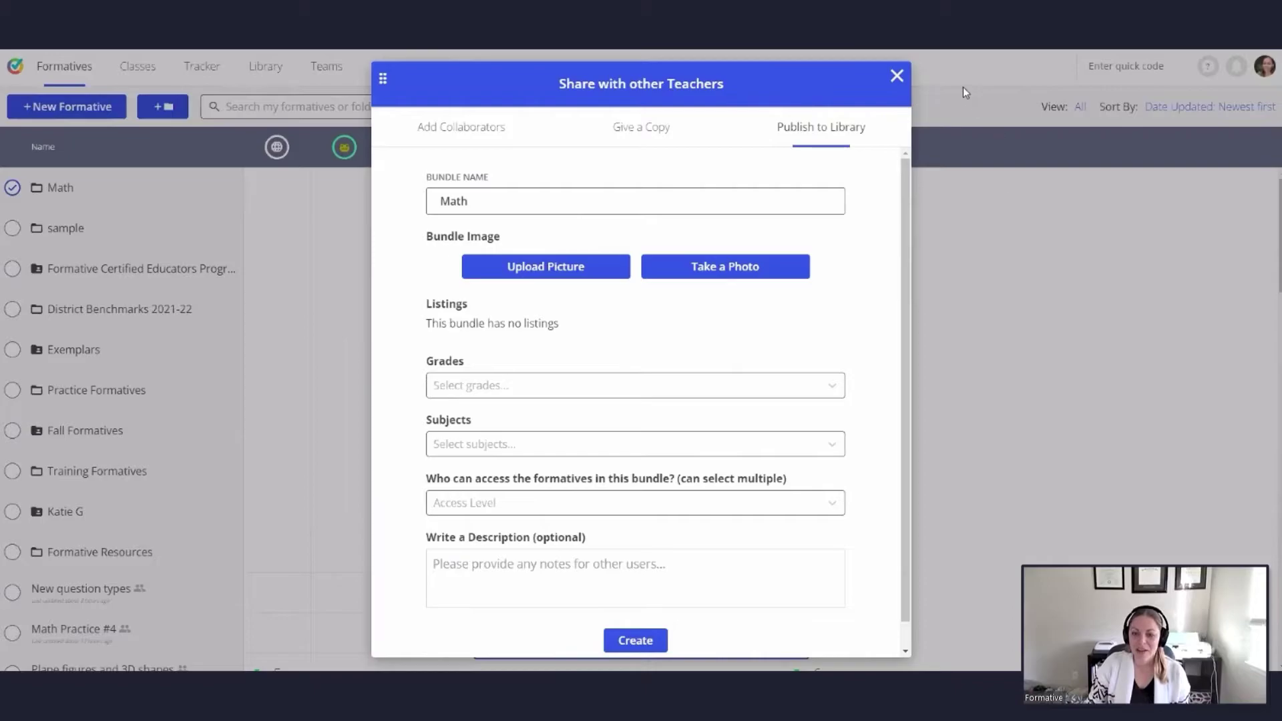
click(897, 77)
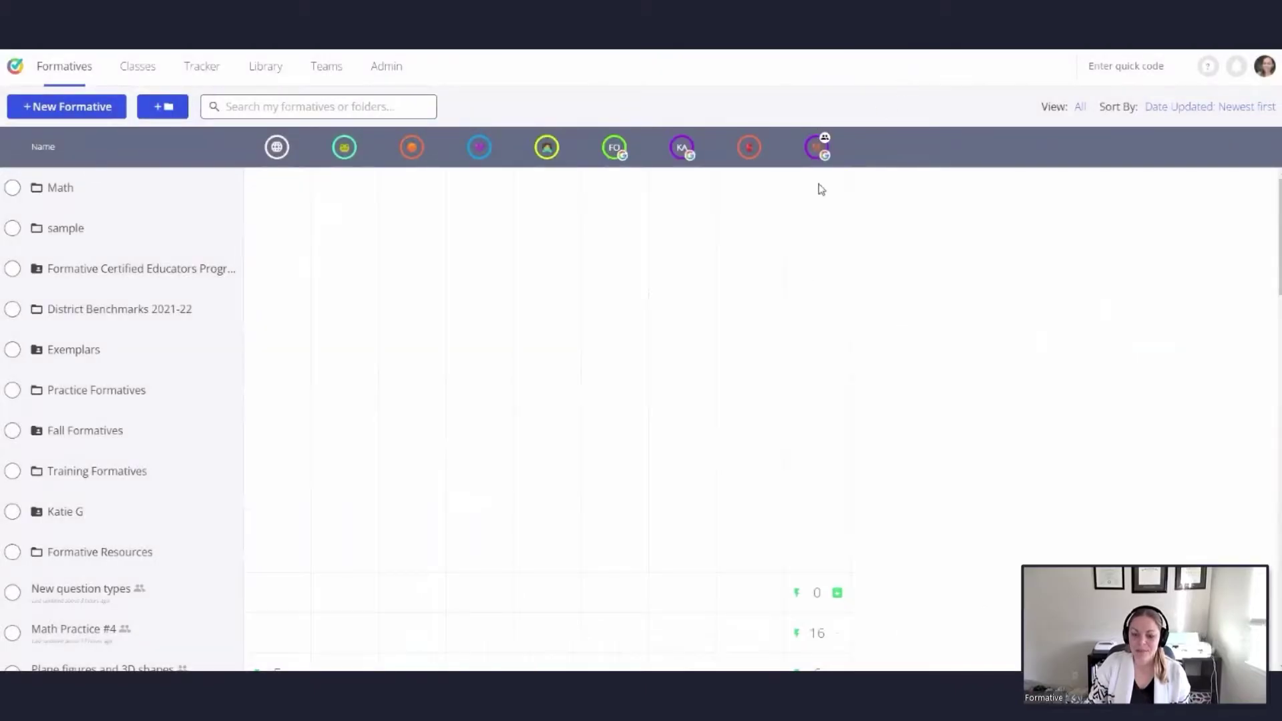
Step: View the destination folders offered for moving the Math folder, and leave without moving it
click(12, 187)
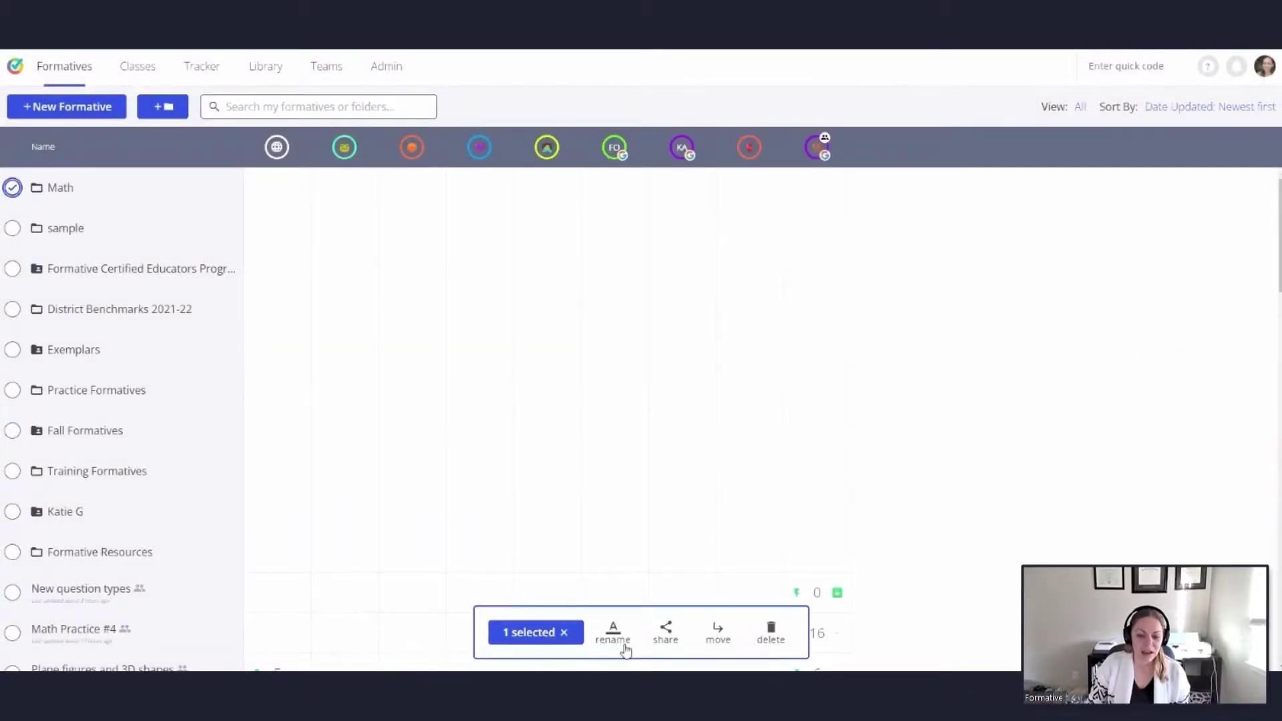
click(717, 634)
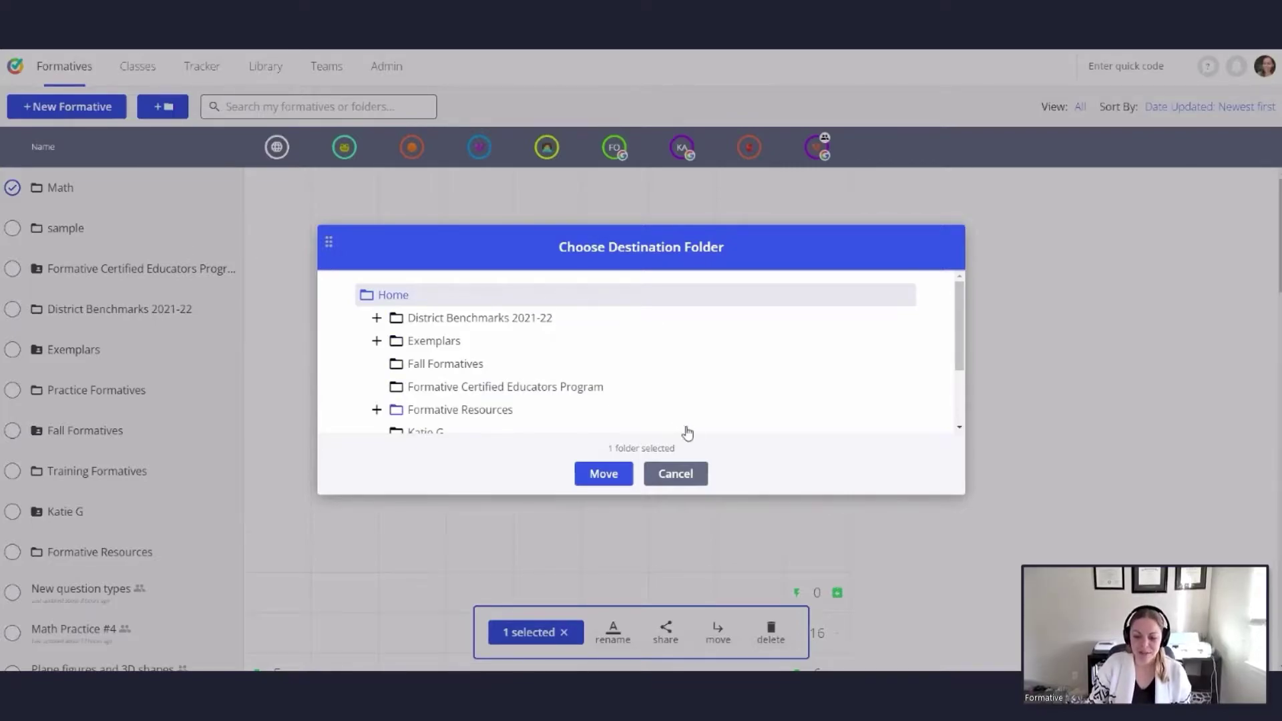
click(680, 474)
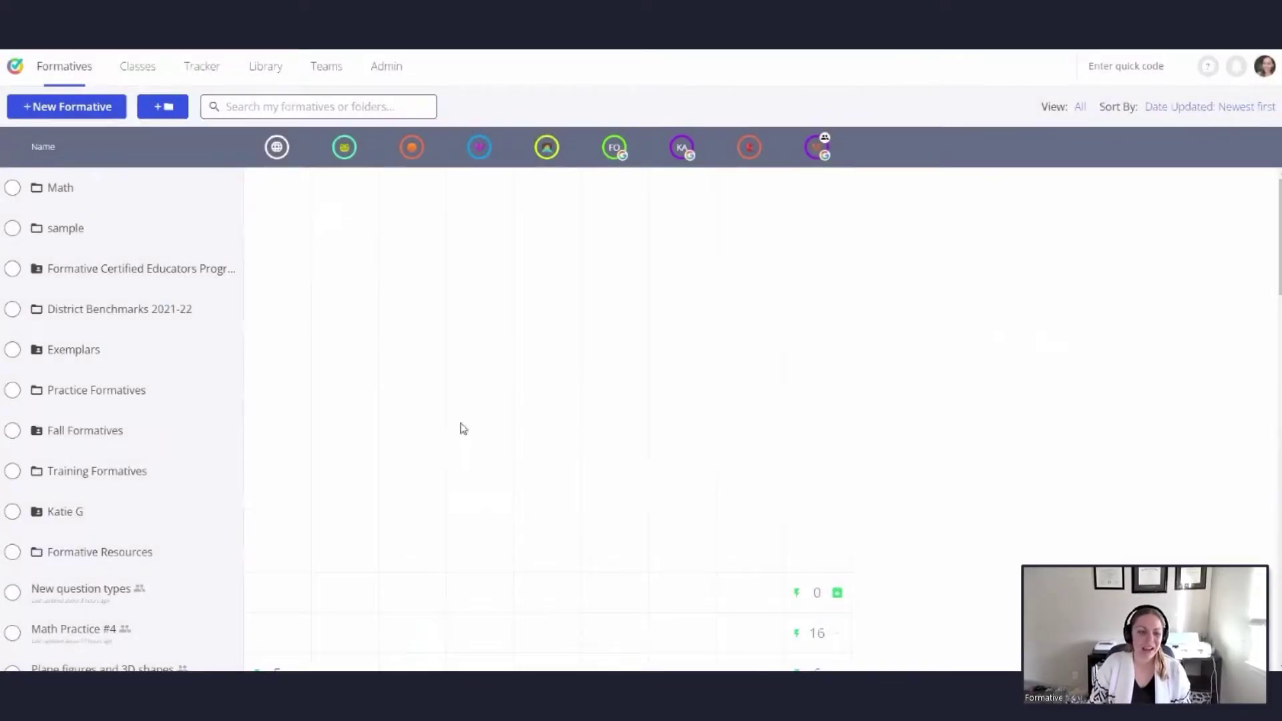
Step: Delete the sample folder from the formatives list
click(13, 229)
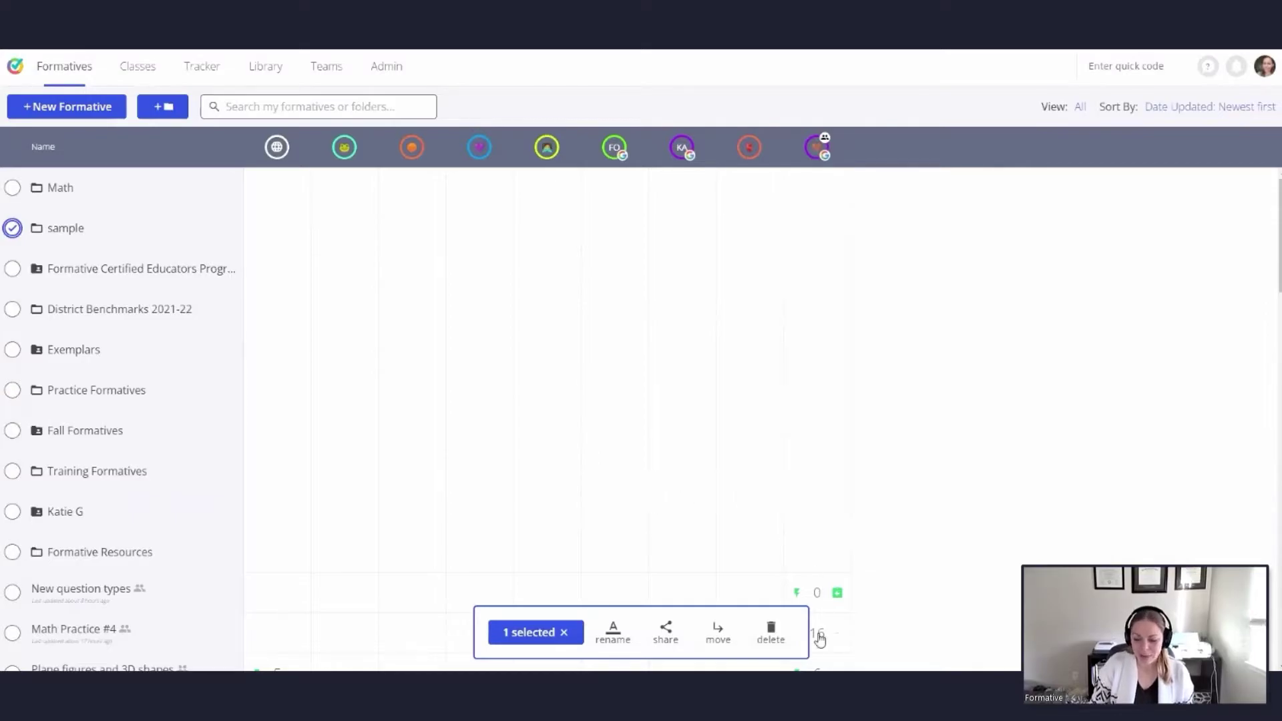
click(771, 634)
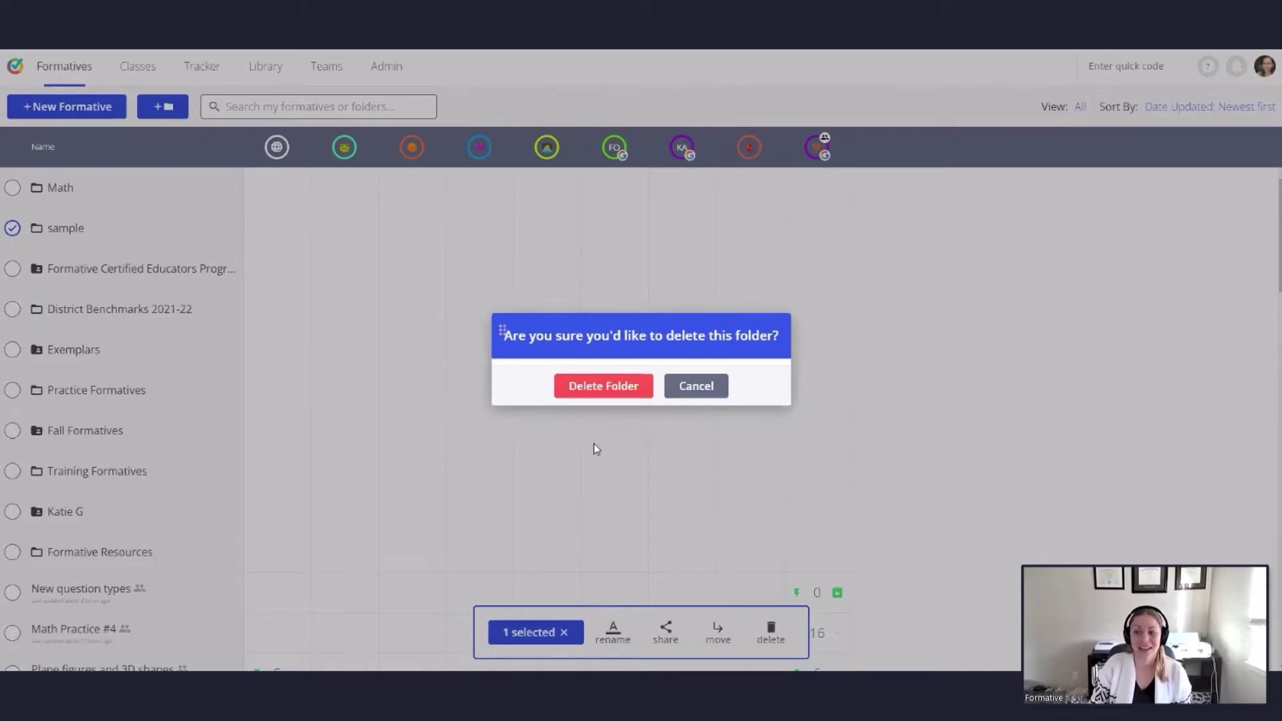
click(614, 392)
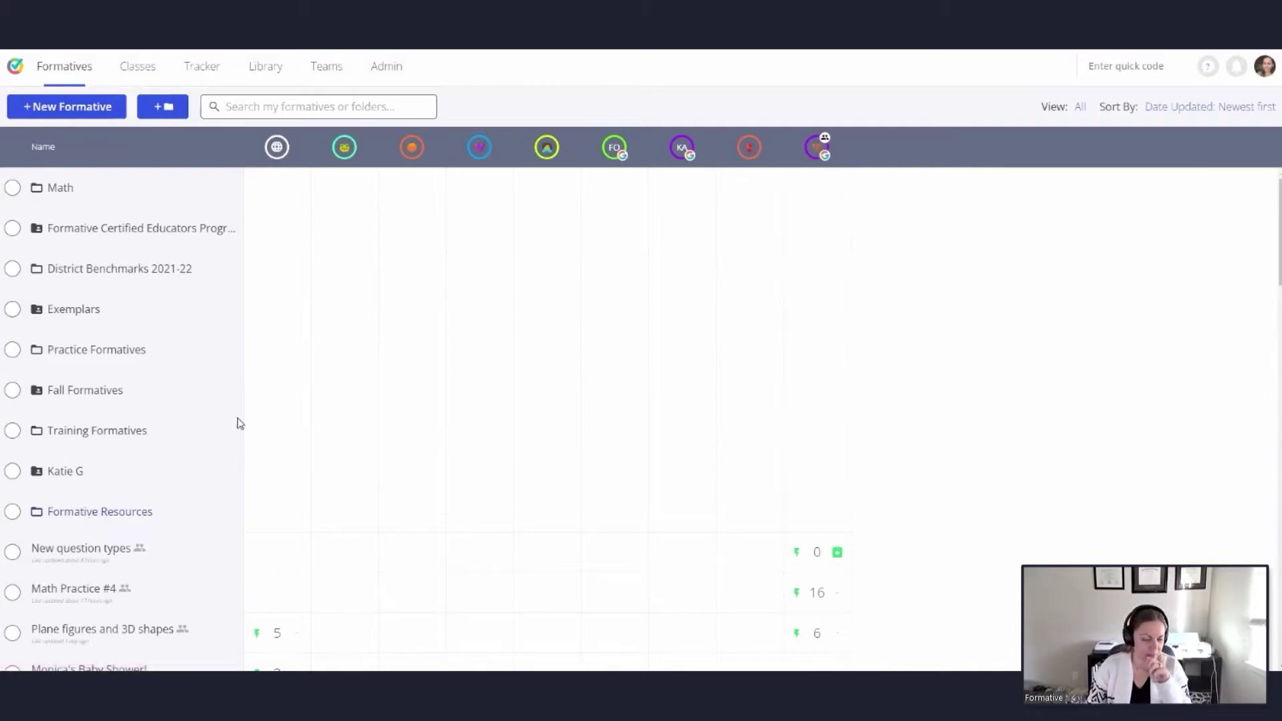
Step: Examine the move options for the shared Math Practice #4 formative, and cancel without moving it
click(12, 596)
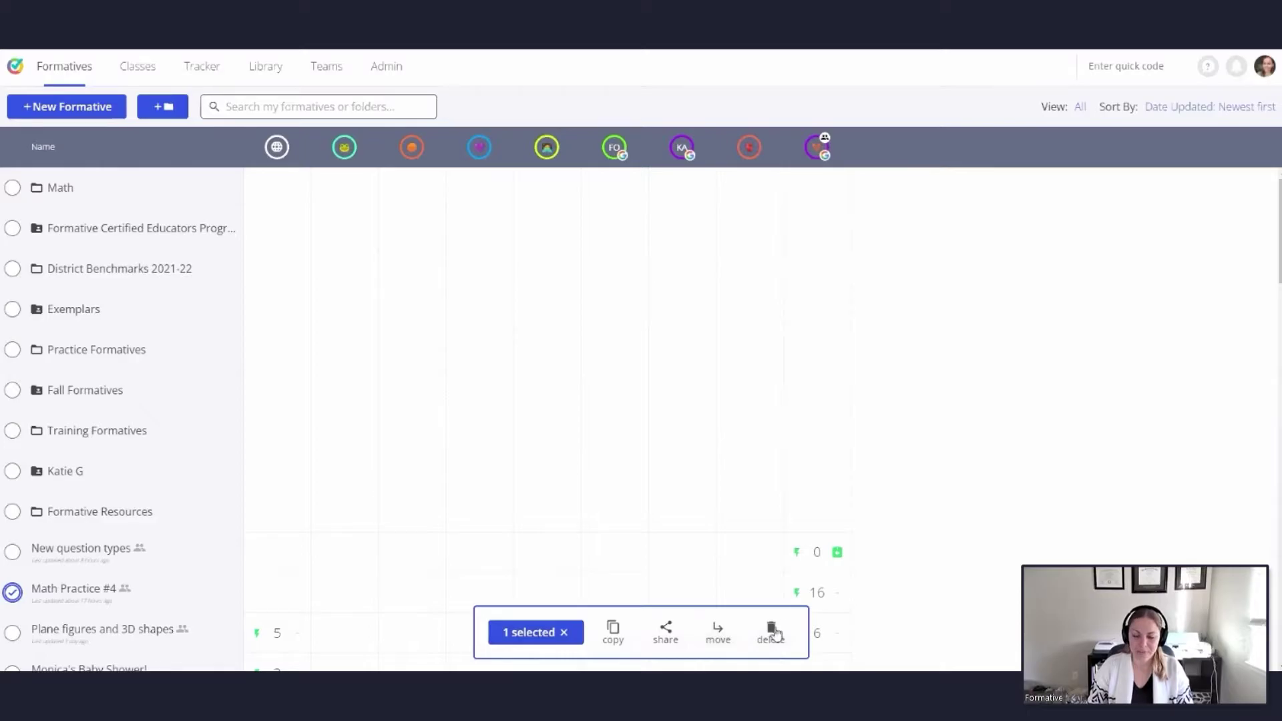
click(721, 644)
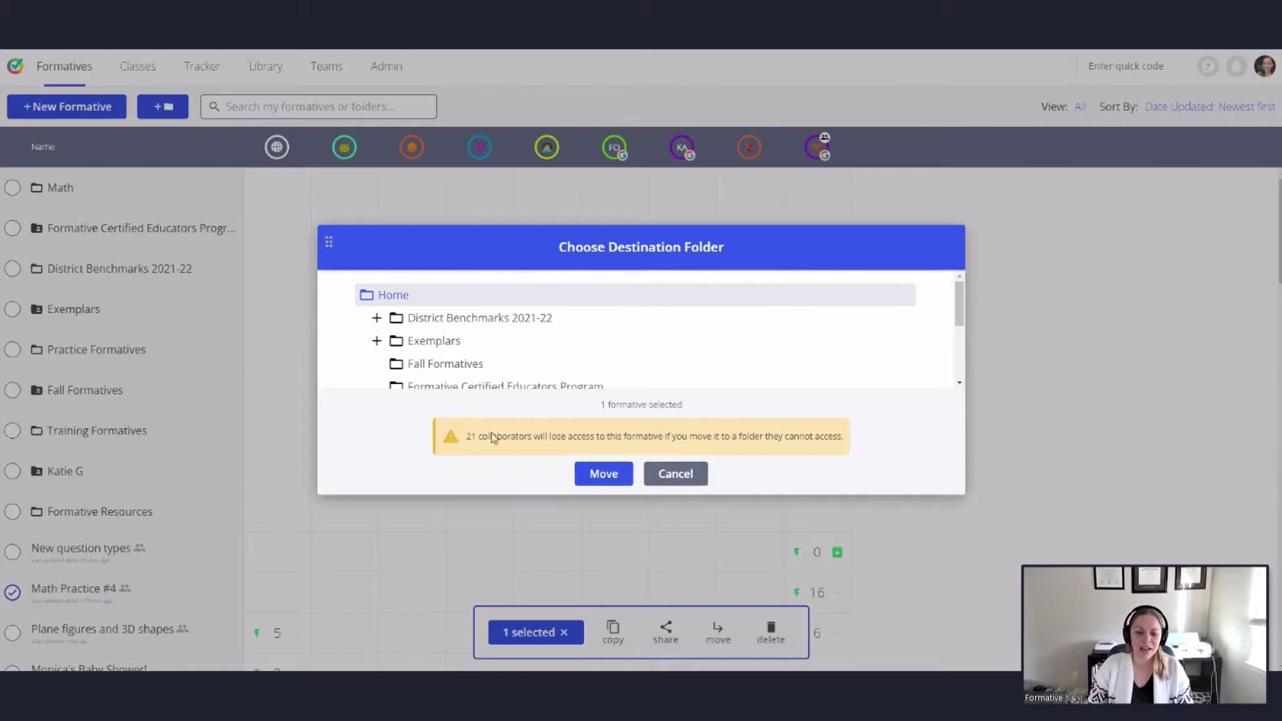
scroll(466, 349, down, 3)
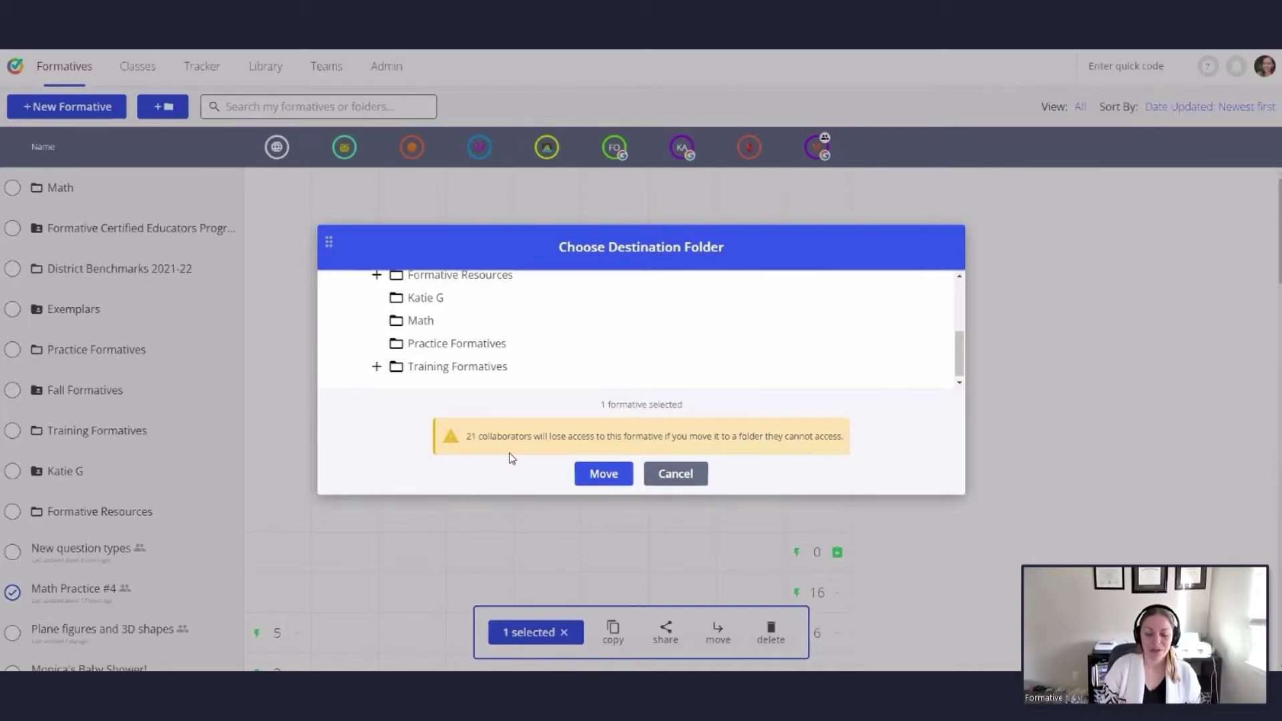
click(675, 475)
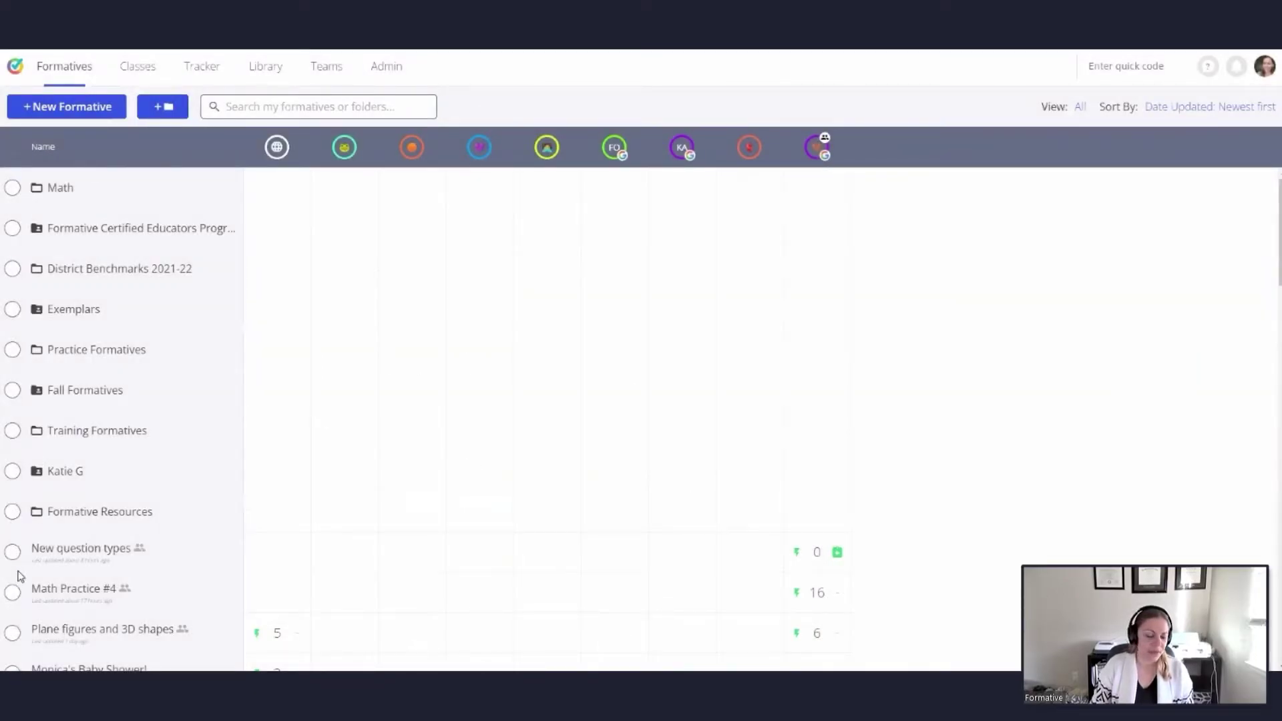
Step: Copy the shared Math Practice #4 formative and move the unshared copy into the Math folder
click(13, 592)
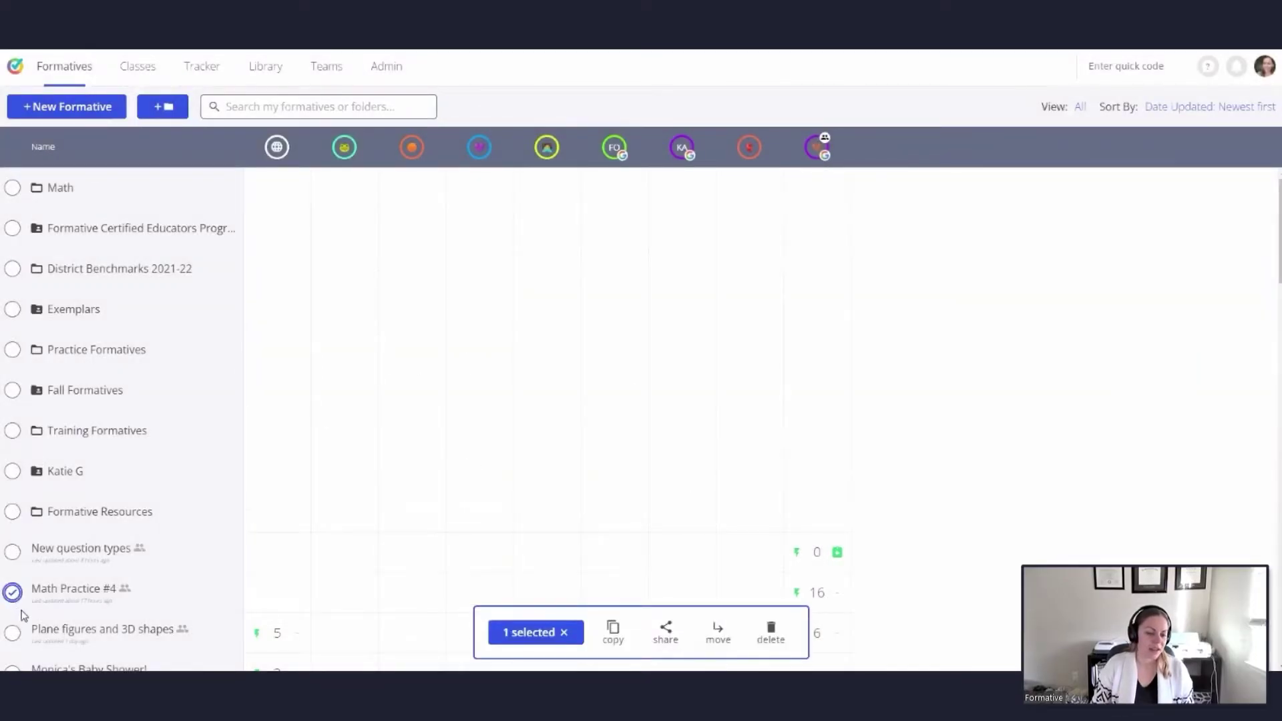
click(611, 629)
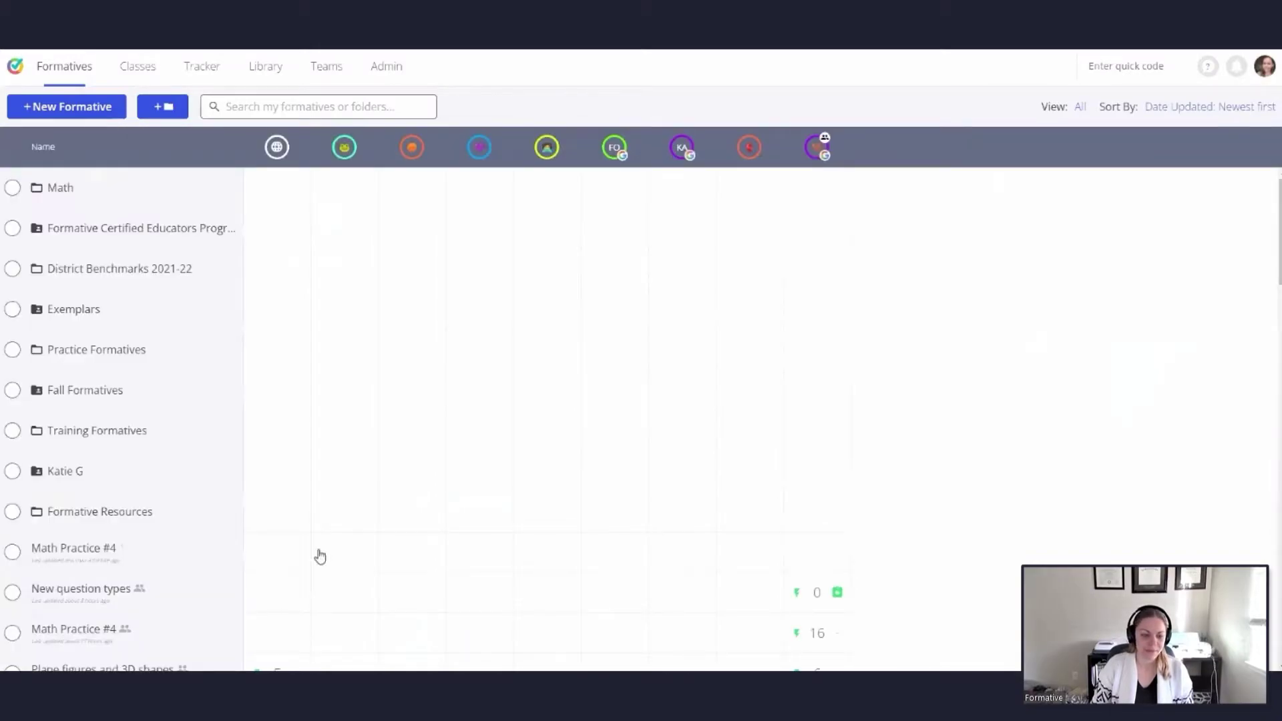
scroll(127, 574, down, 1)
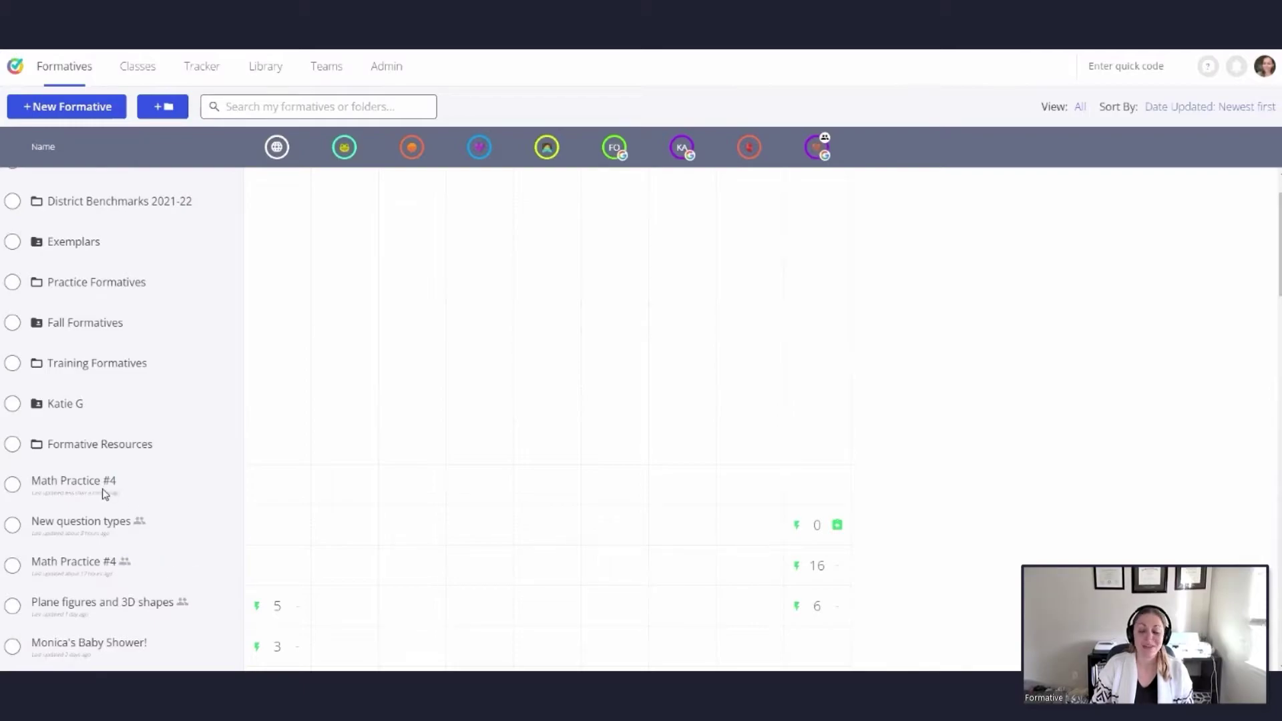
click(13, 486)
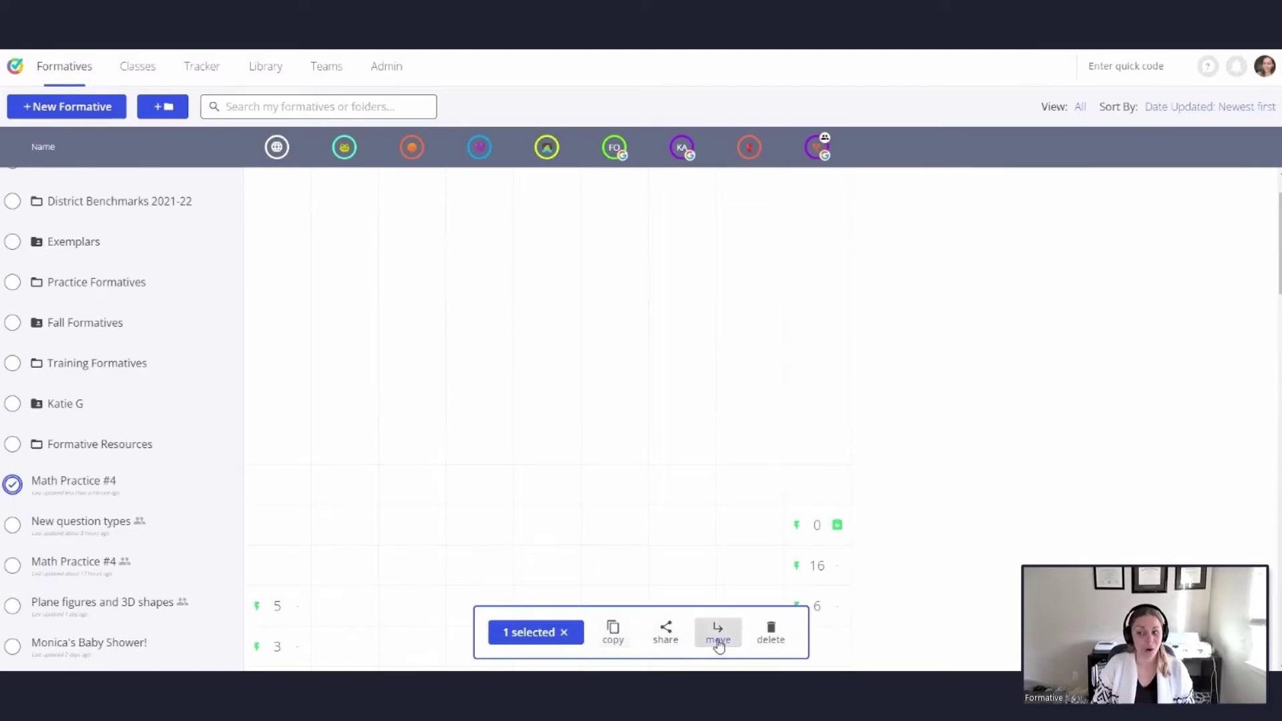
click(718, 638)
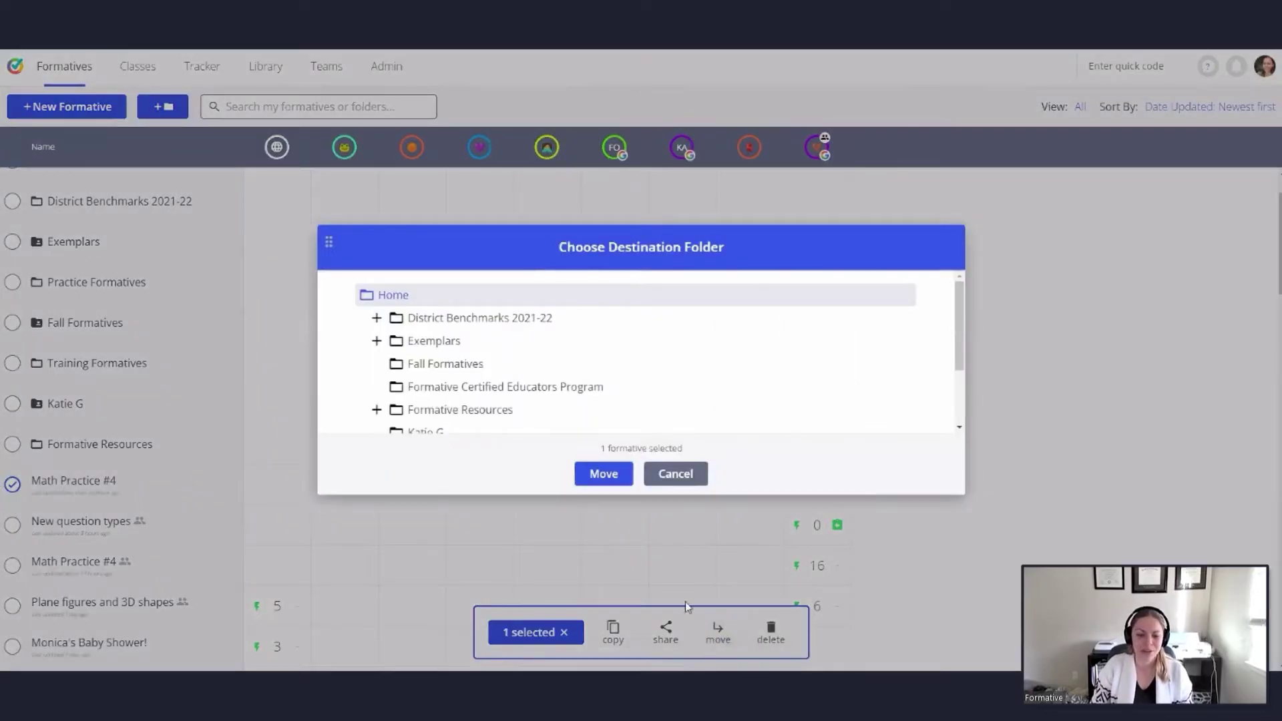
scroll(497, 393, down, 1)
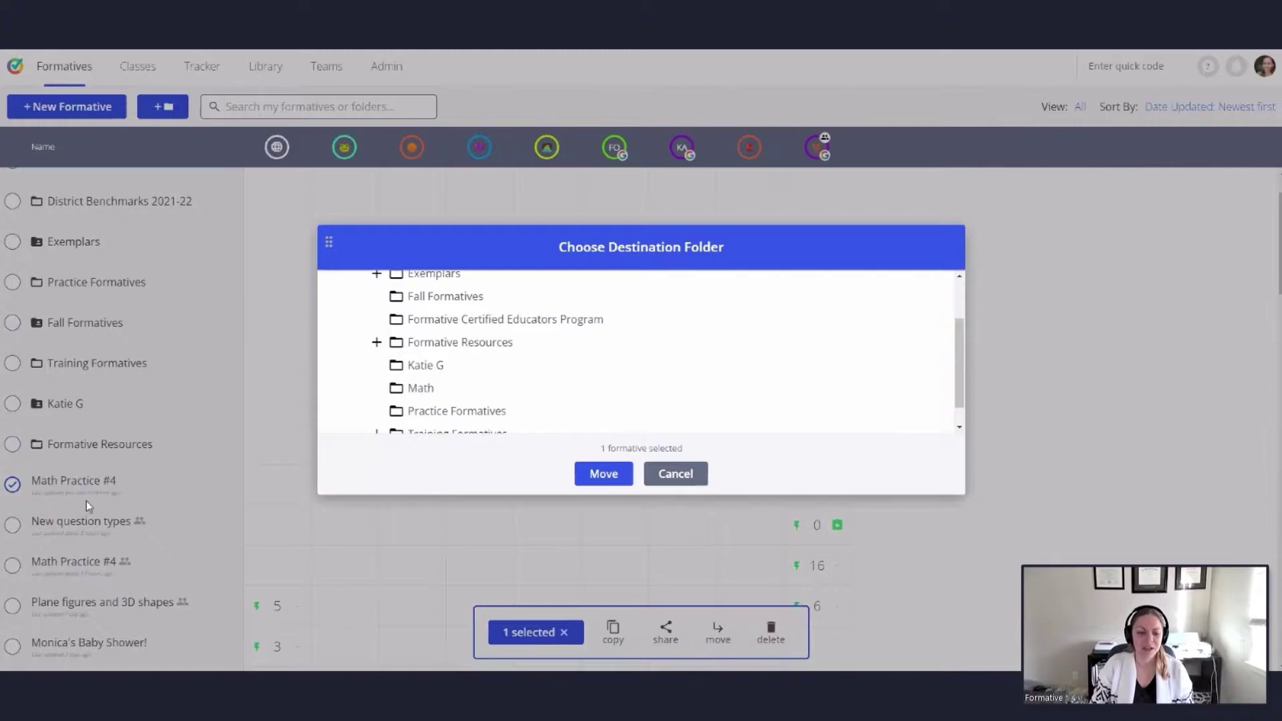
click(398, 394)
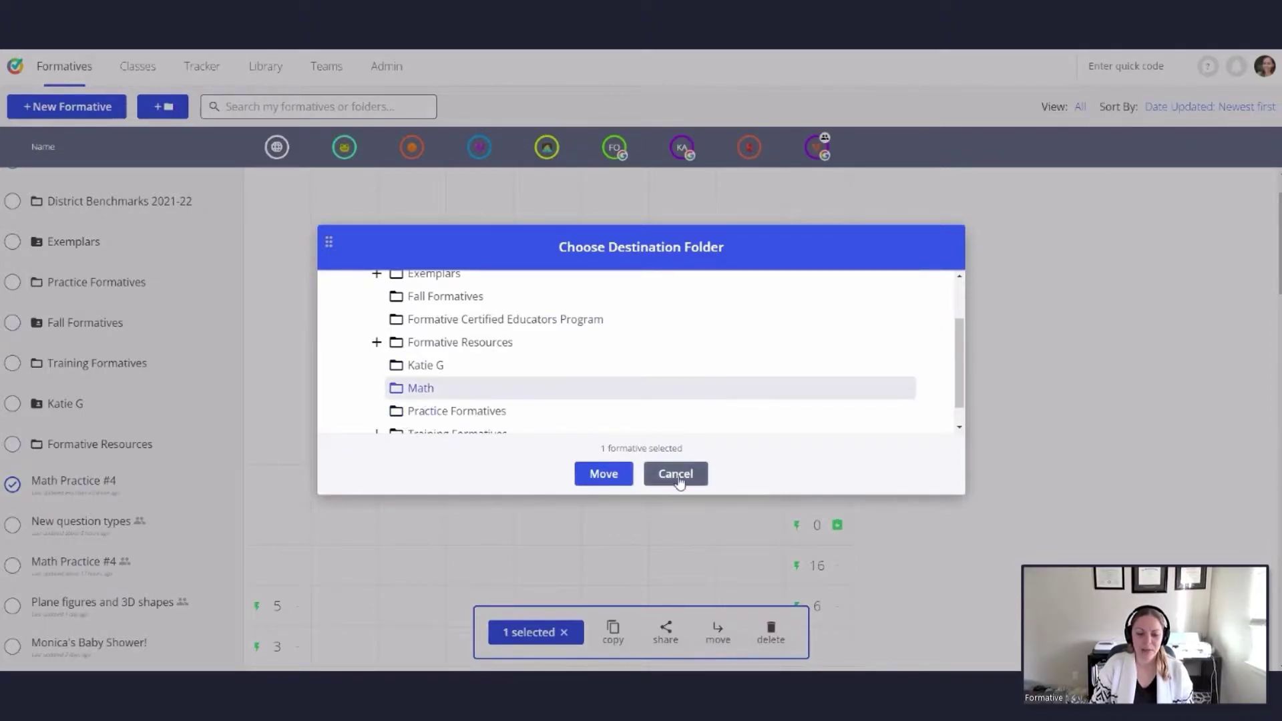
click(604, 475)
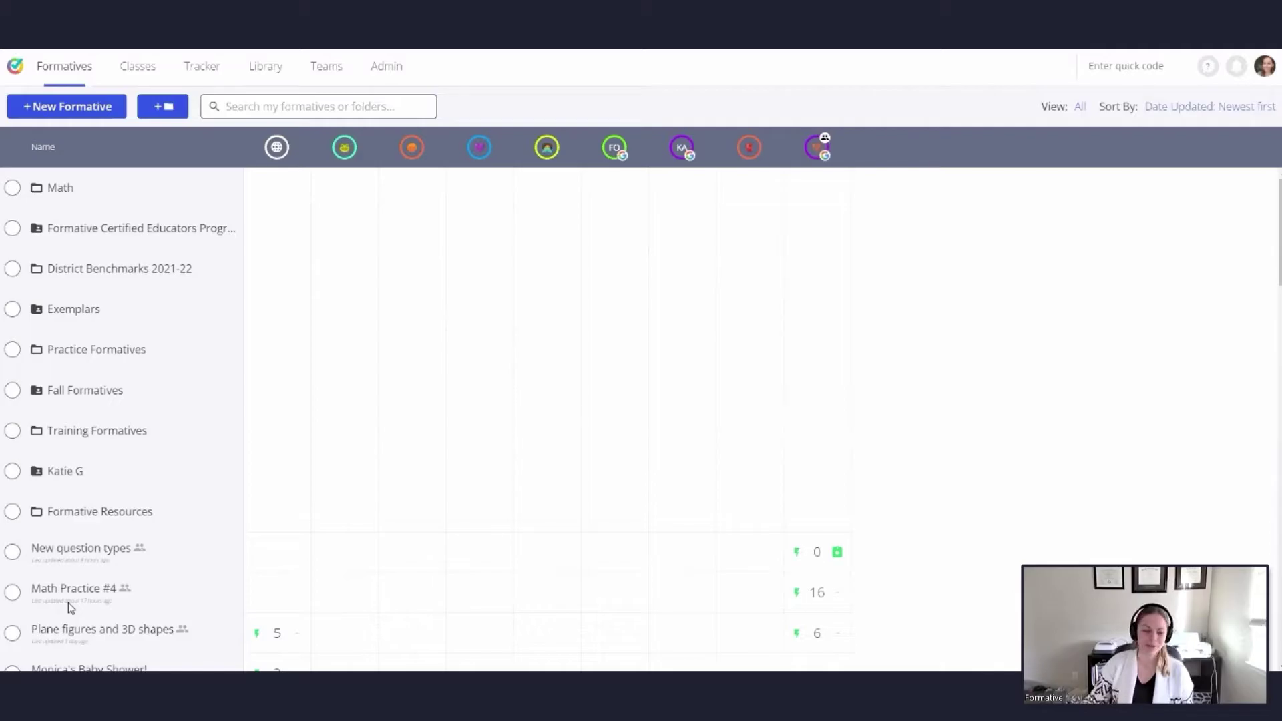
Step: Examine the full collaborator list and access levels of the shared Math Practice #4 formative
click(13, 594)
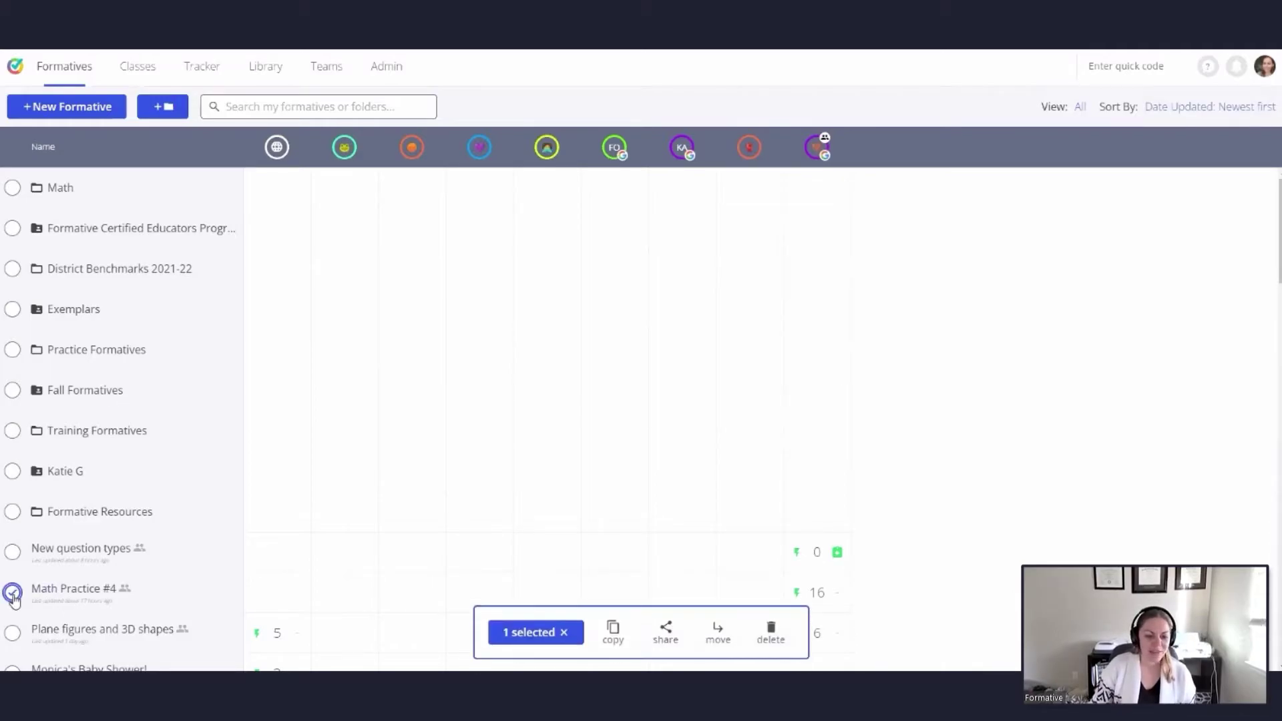
click(666, 634)
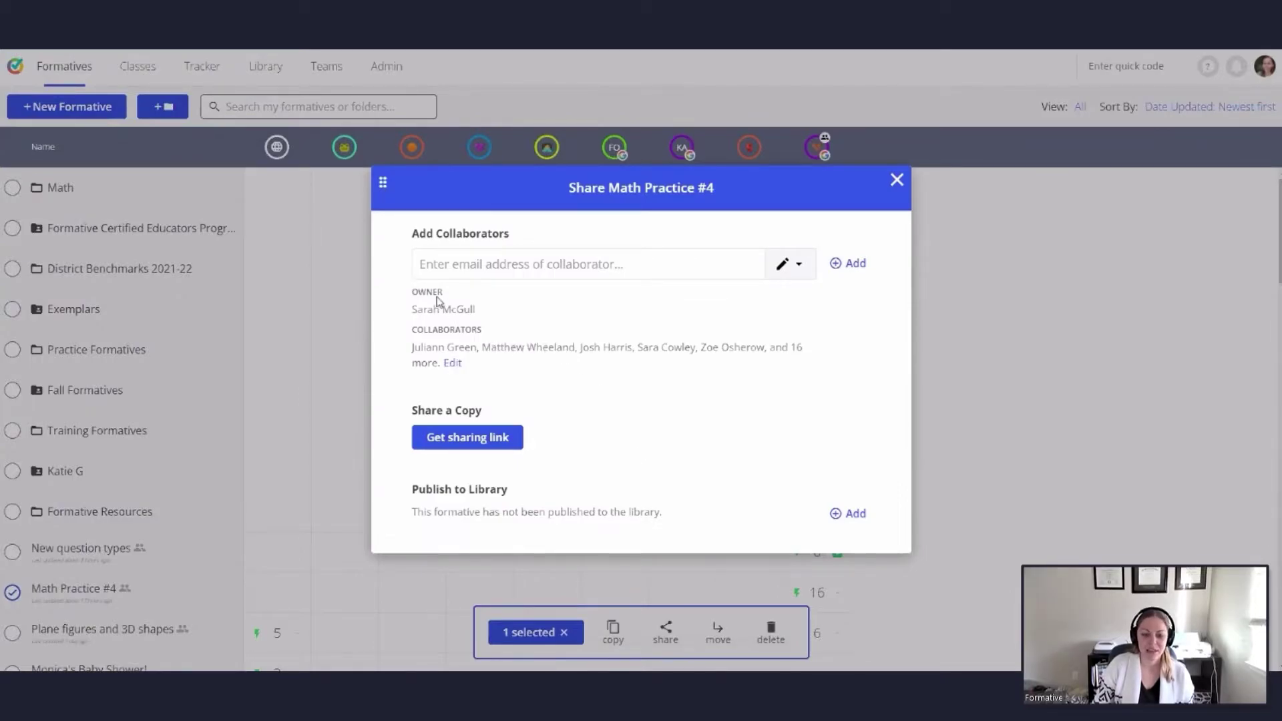
click(452, 363)
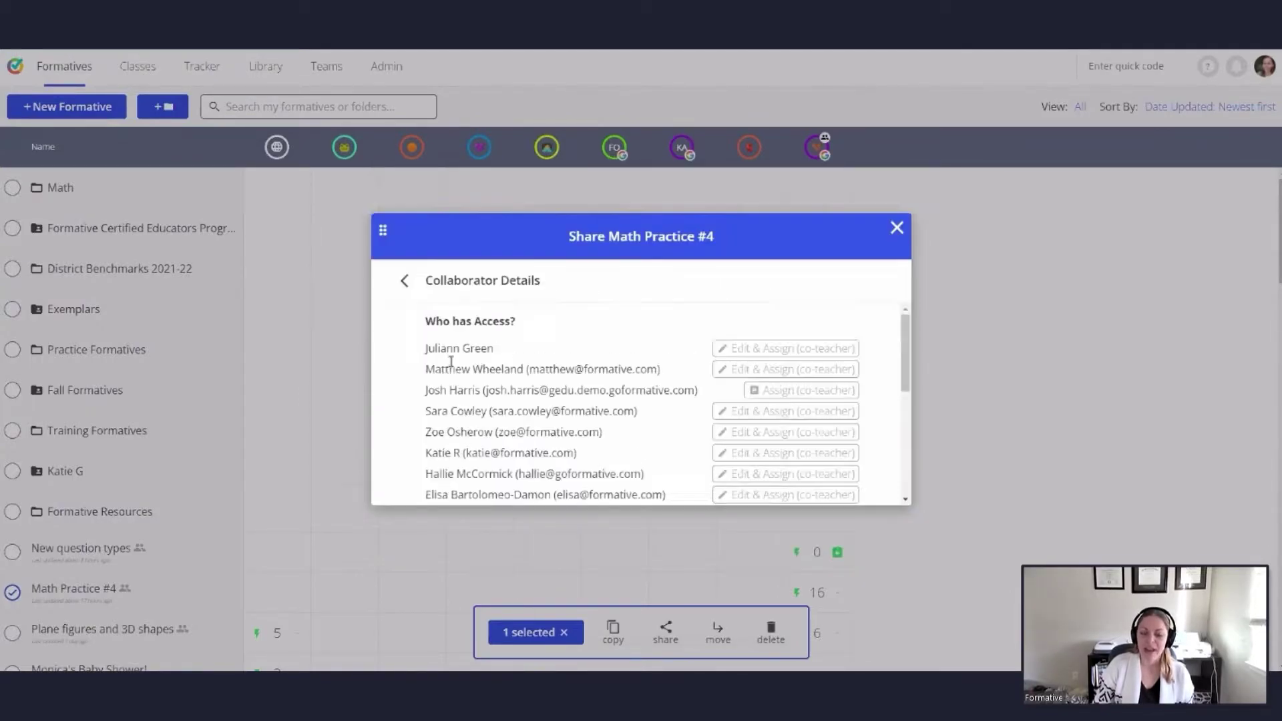
scroll(604, 385, down, 1)
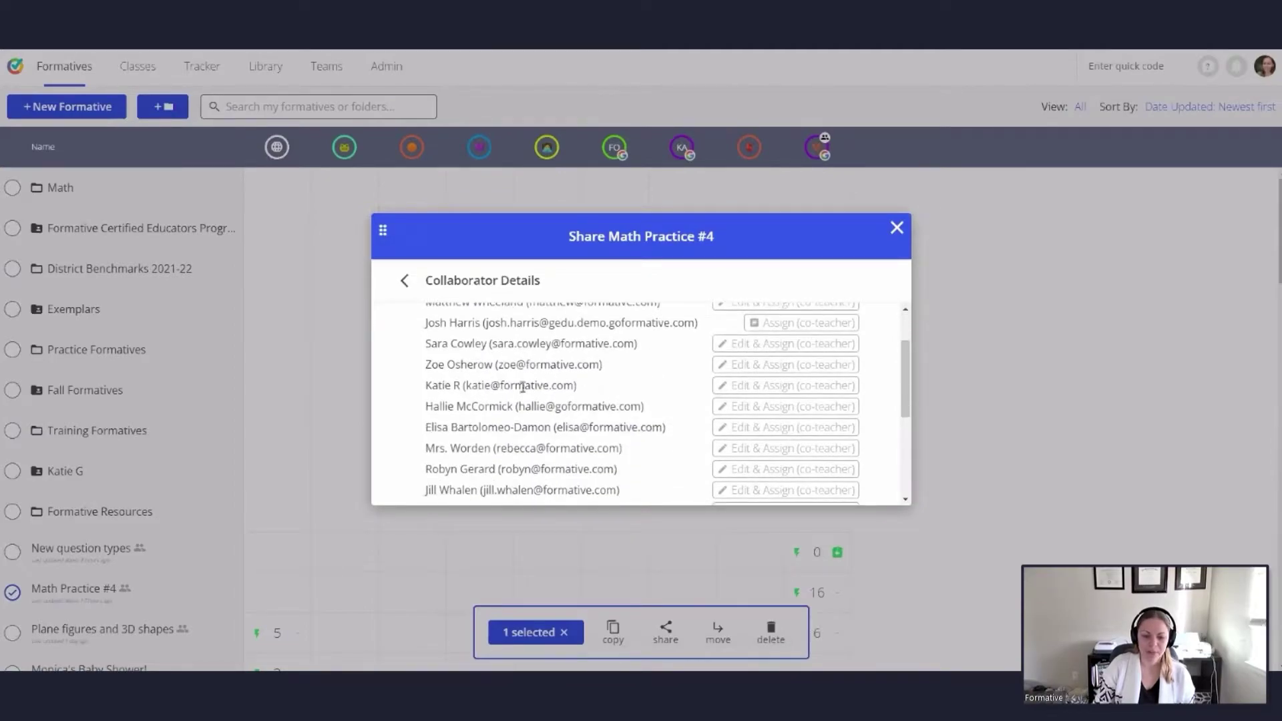
scroll(500, 389, down, 1)
scroll(499, 390, down, 1)
scroll(499, 389, down, 1)
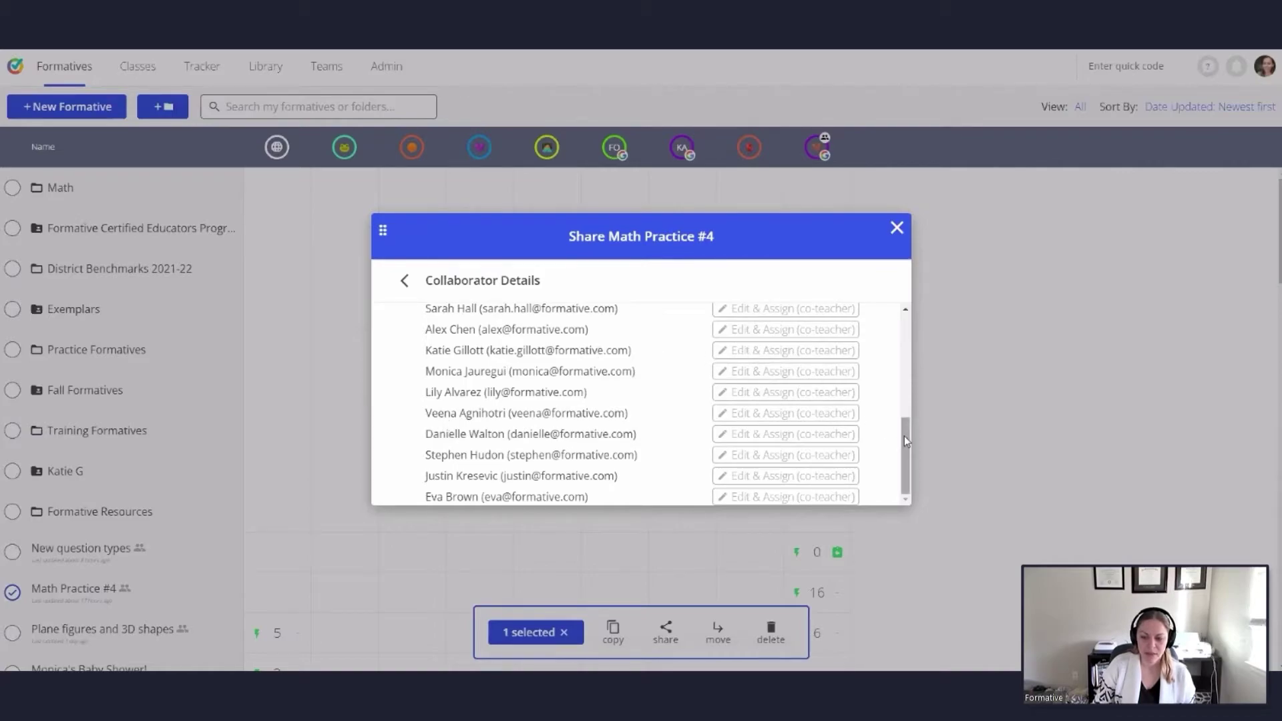
scroll(545, 350, up, 10)
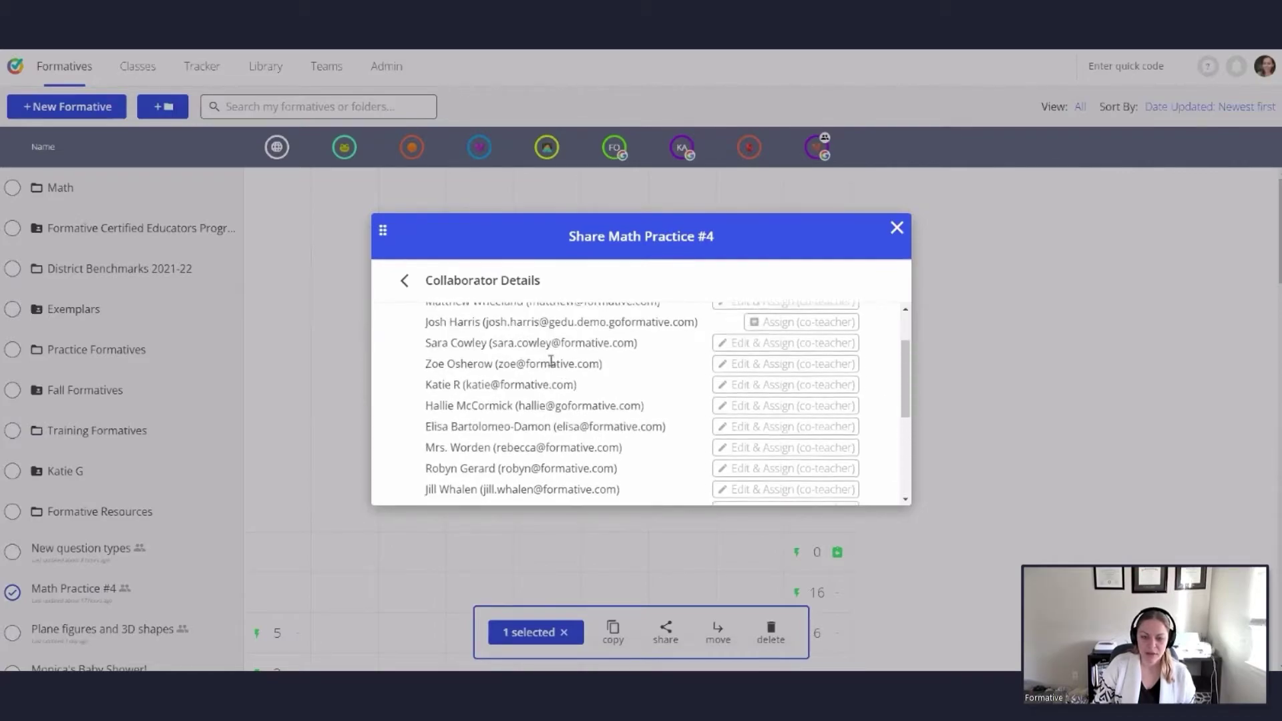
scroll(770, 372, down, 10)
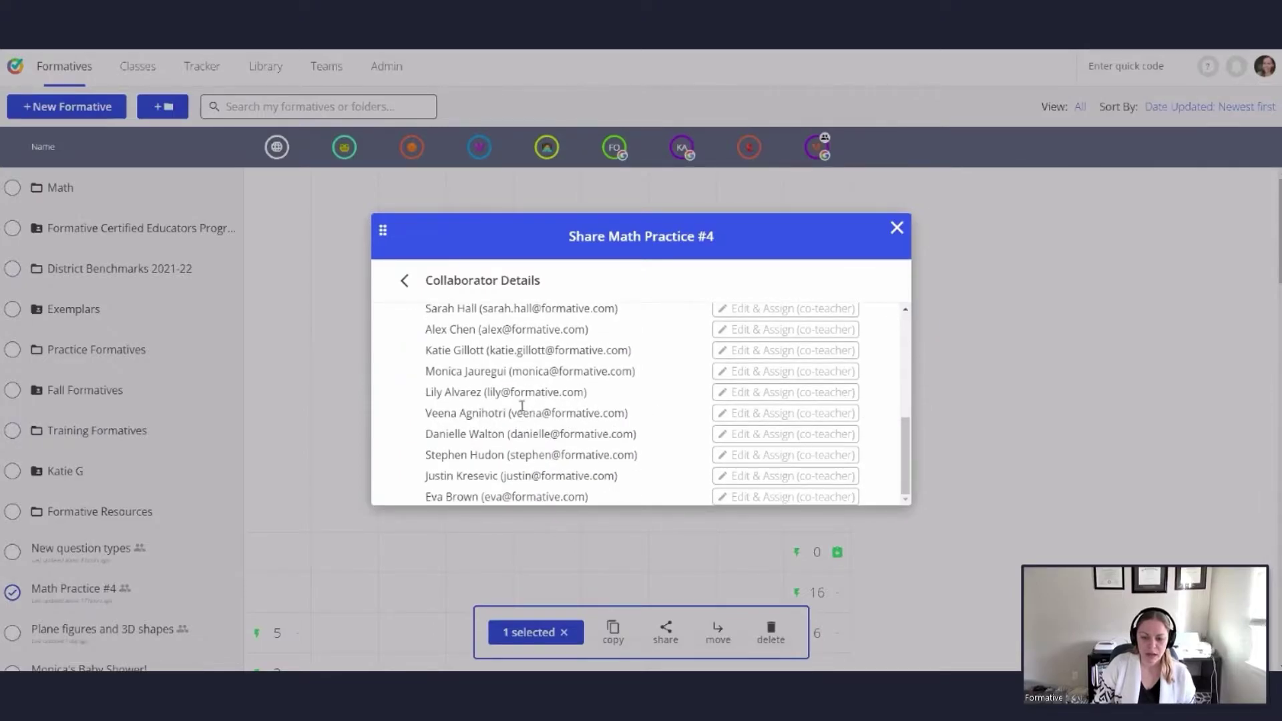
click(896, 229)
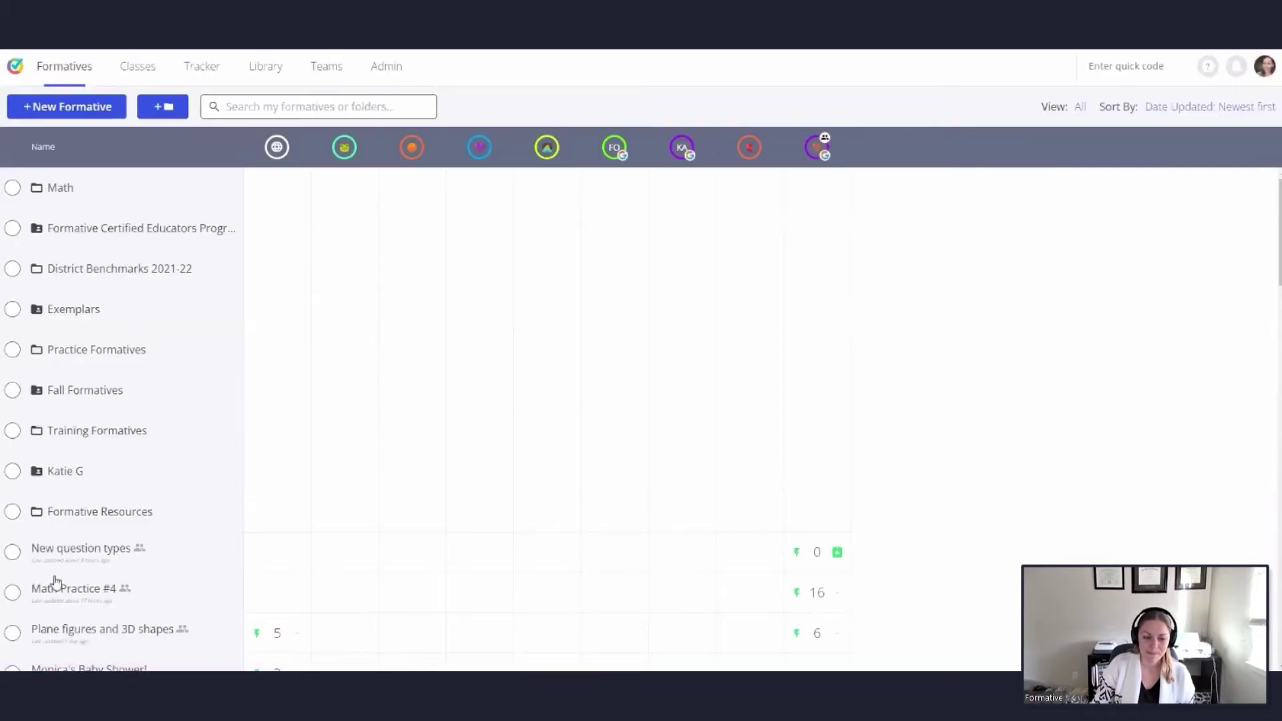
Step: Review the owner and collaborator details in the sharing settings of the shared Math Practice #4 formative, and clear its selection
click(12, 593)
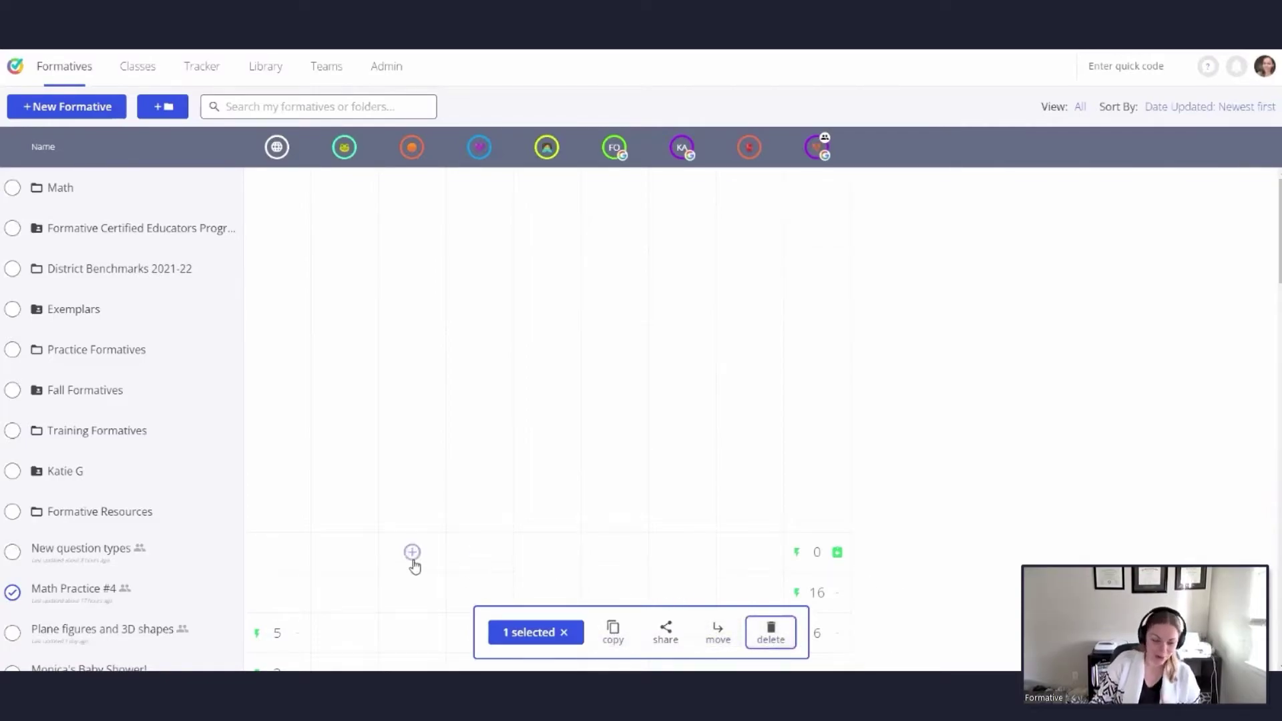
click(666, 633)
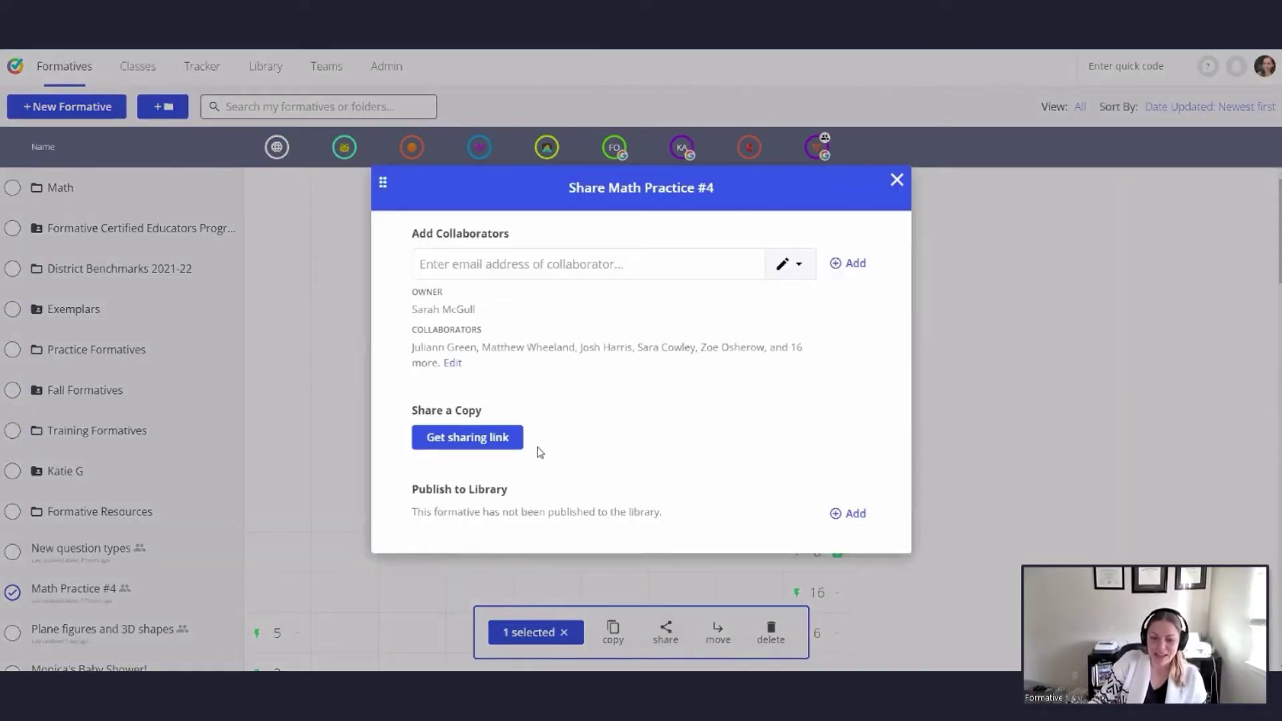
click(455, 363)
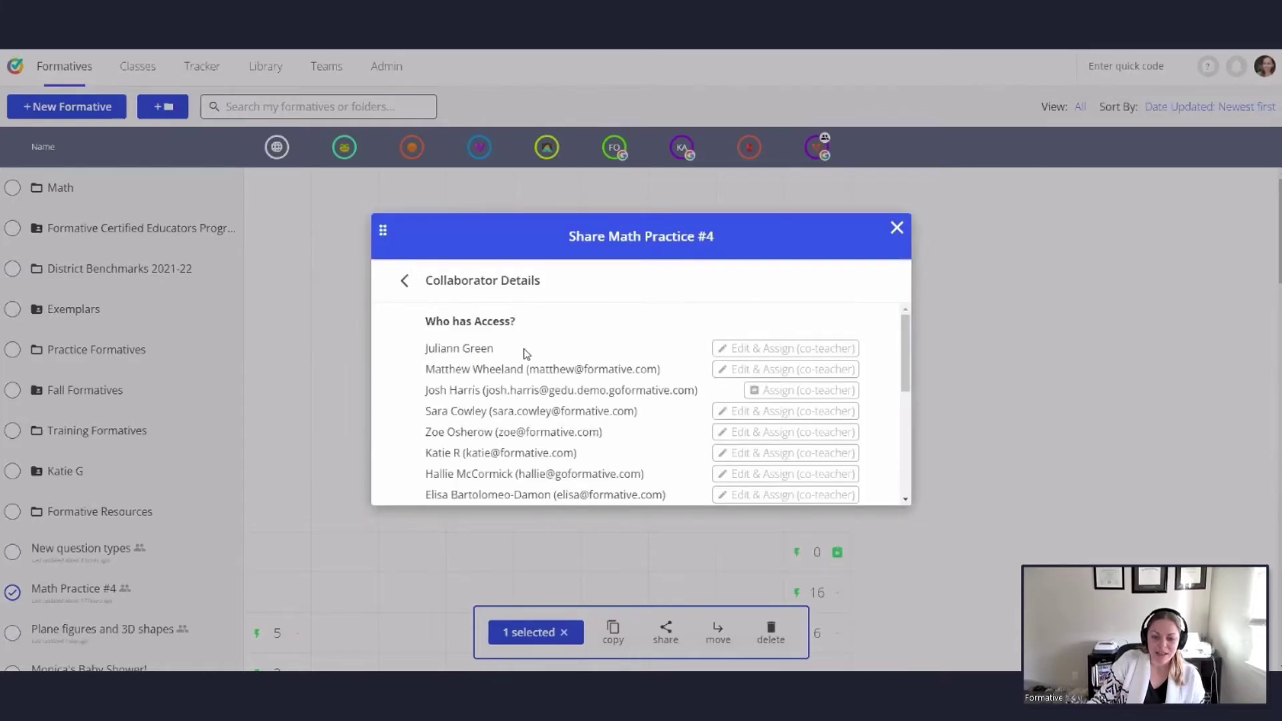
click(404, 281)
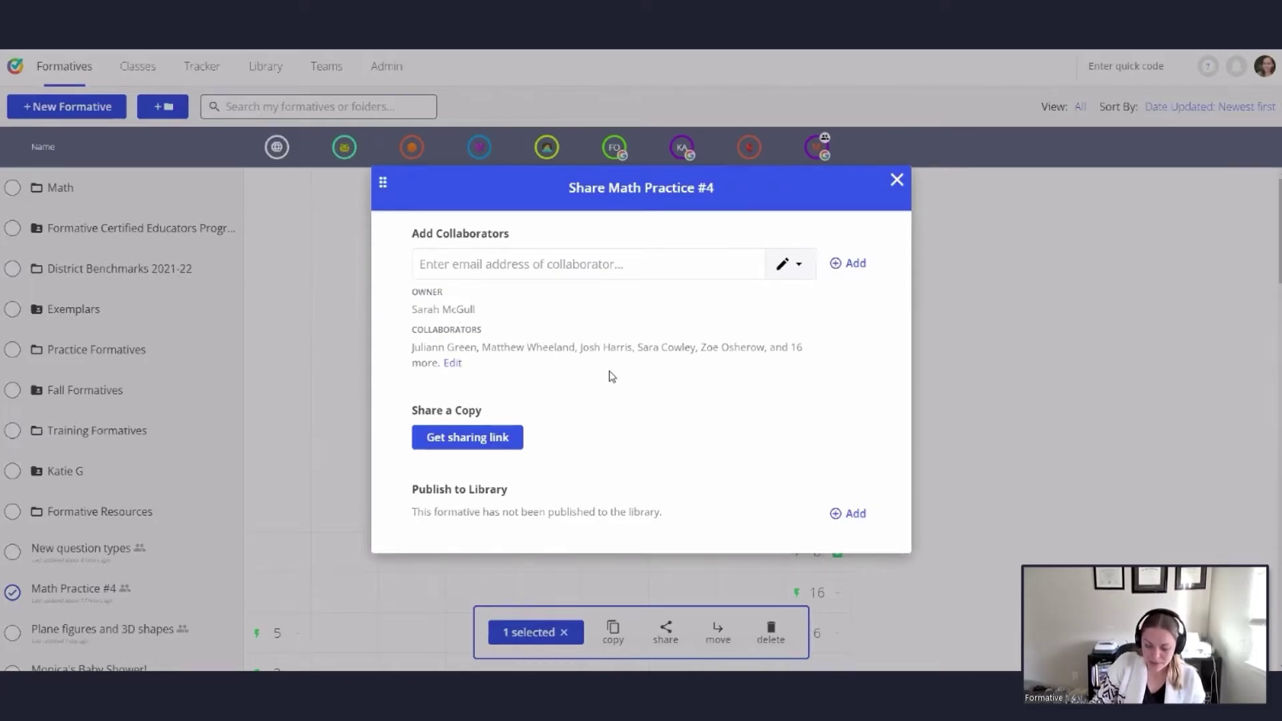
click(896, 181)
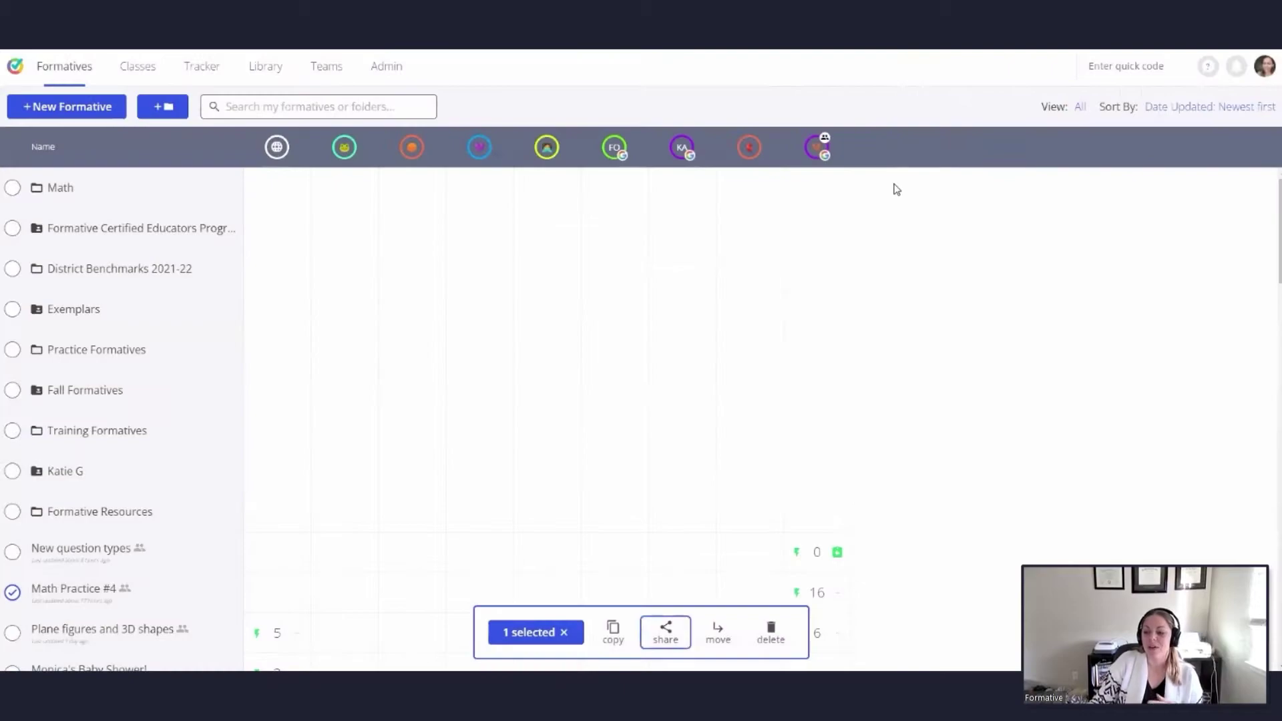
click(11, 596)
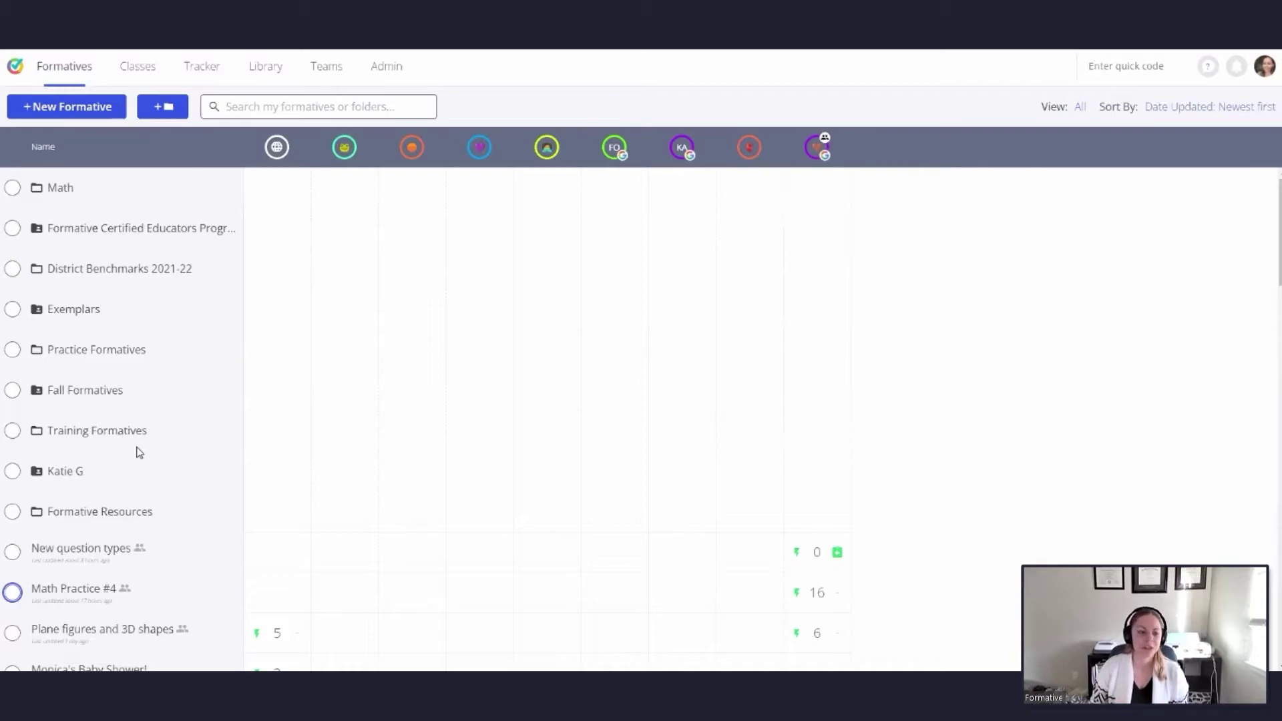
Step: Create a blank untitled formative inside the Math folder and return to the folder's contents
click(56, 188)
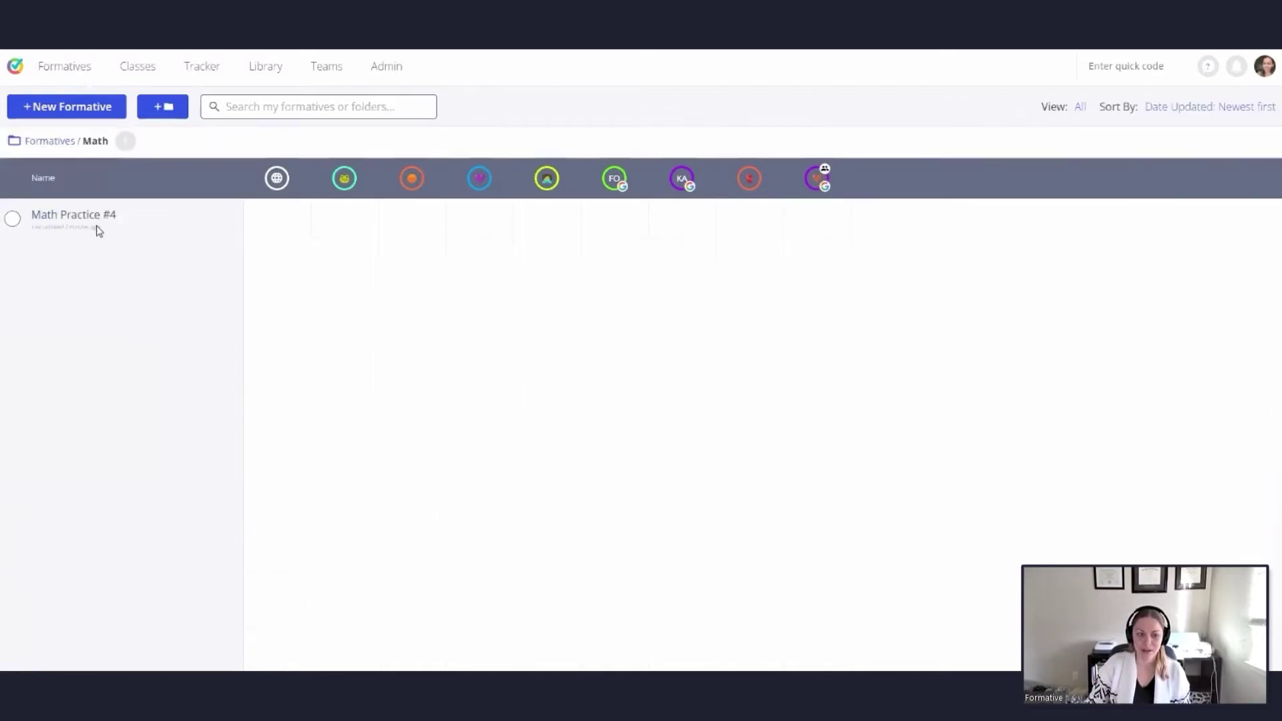
click(103, 108)
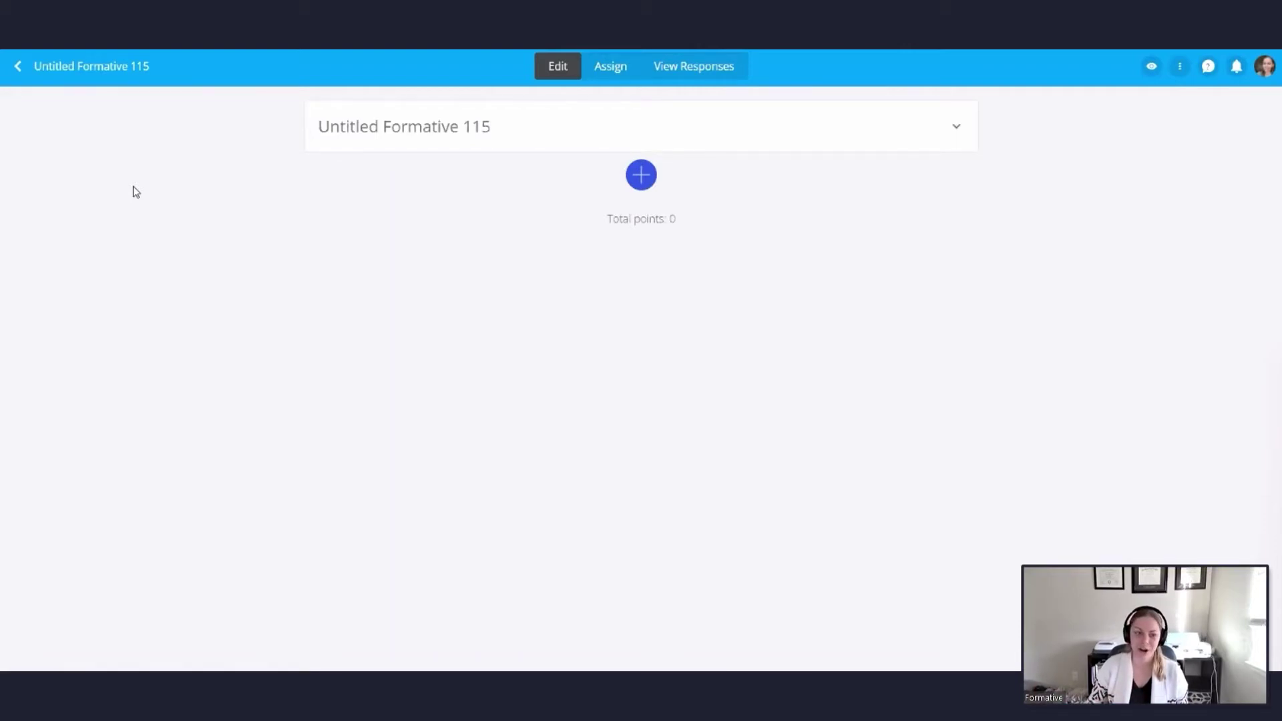
click(18, 68)
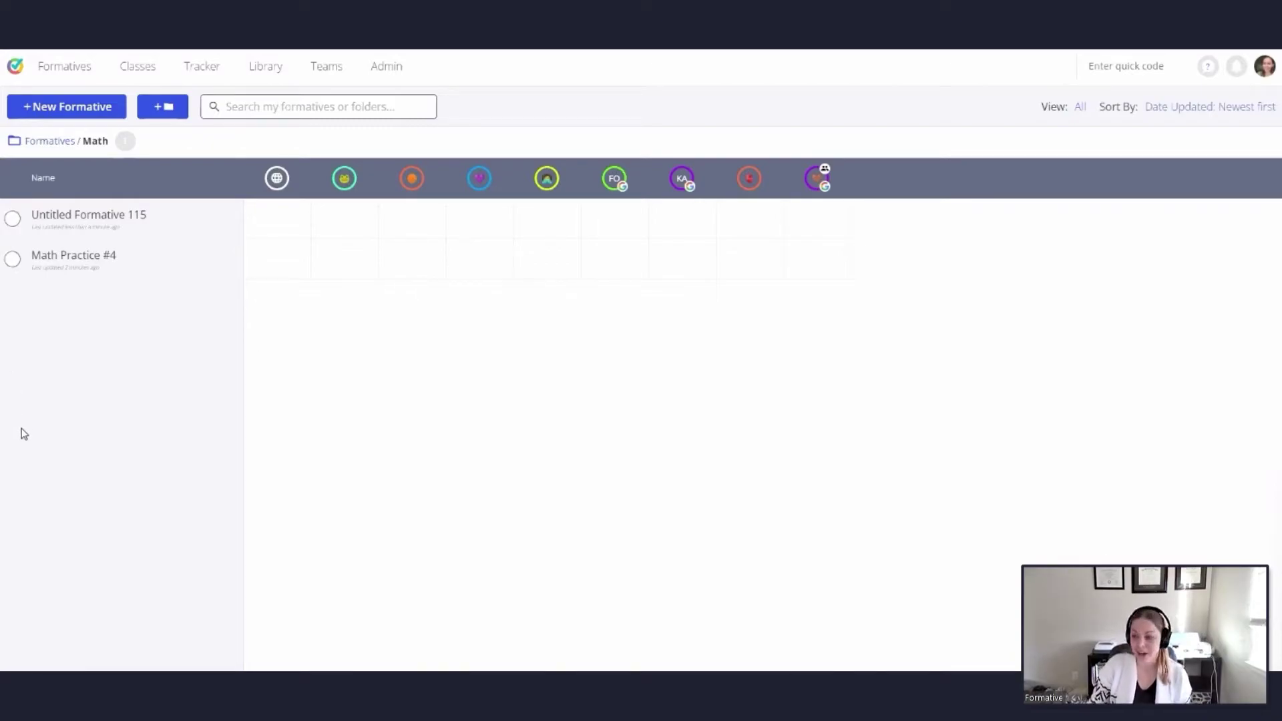
Step: Check the owner and sharing settings of the Math Practice #4 copy inside the Math folder
click(13, 260)
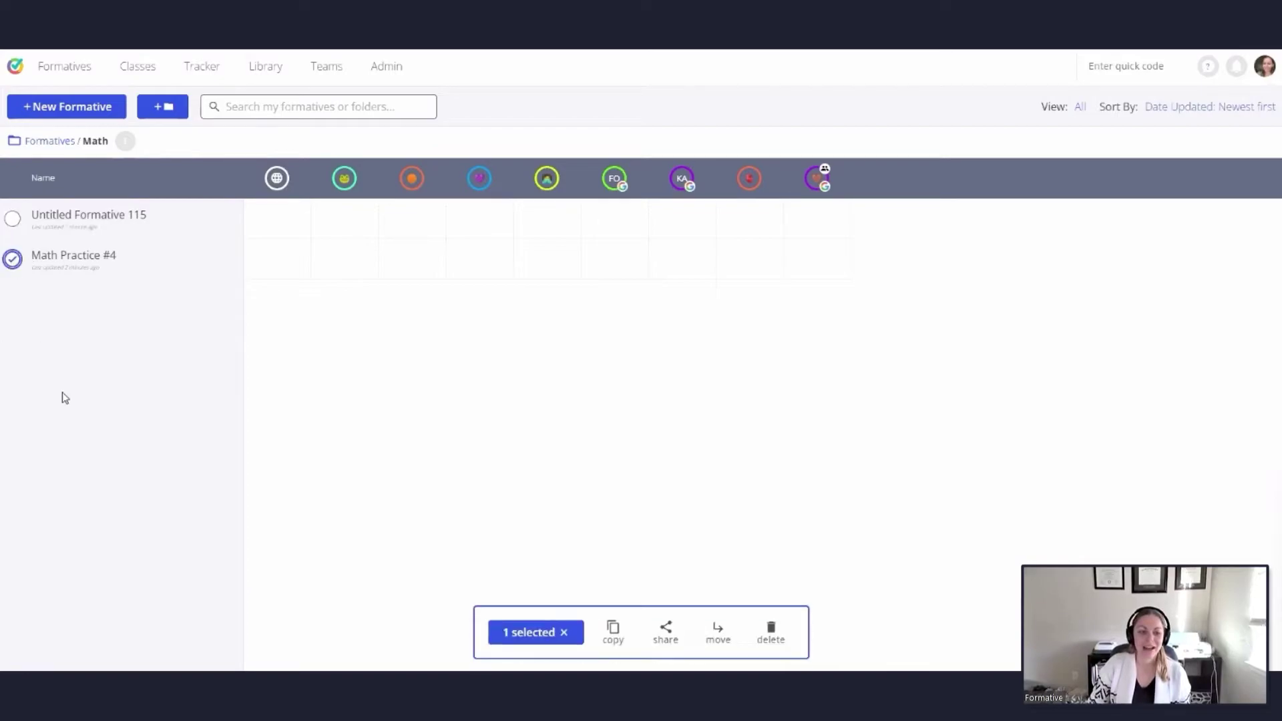
click(665, 633)
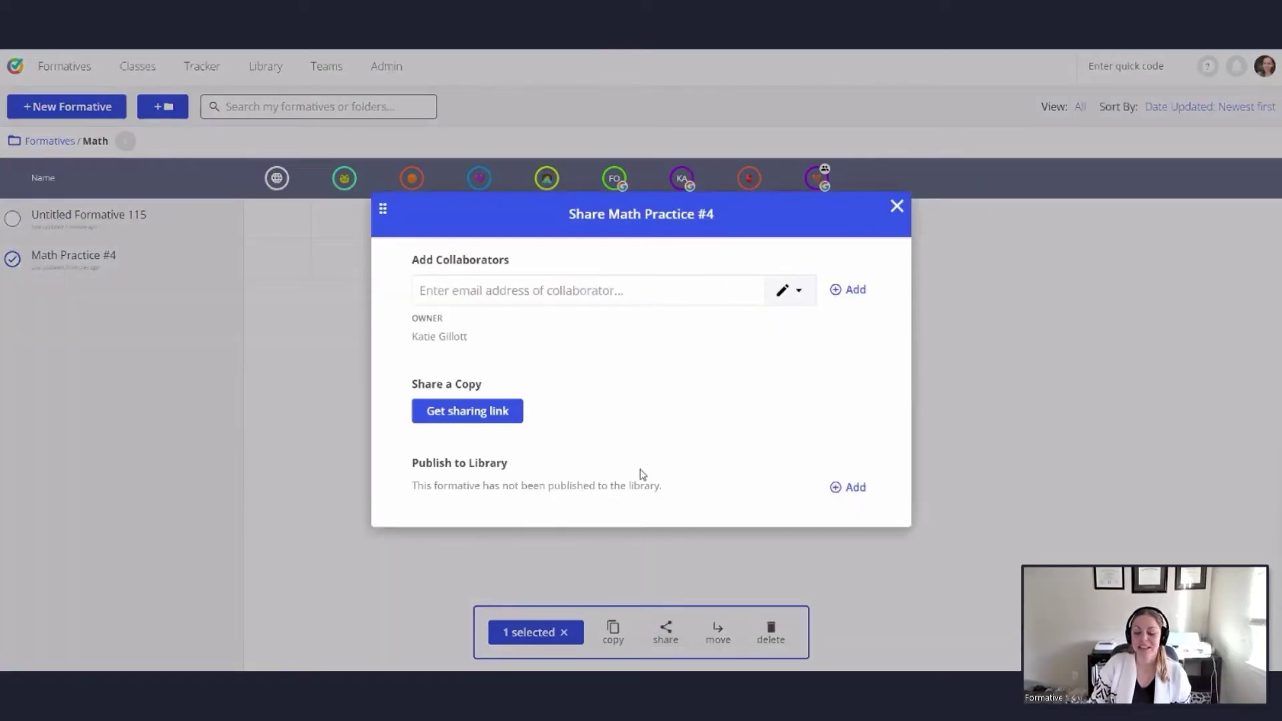
click(900, 207)
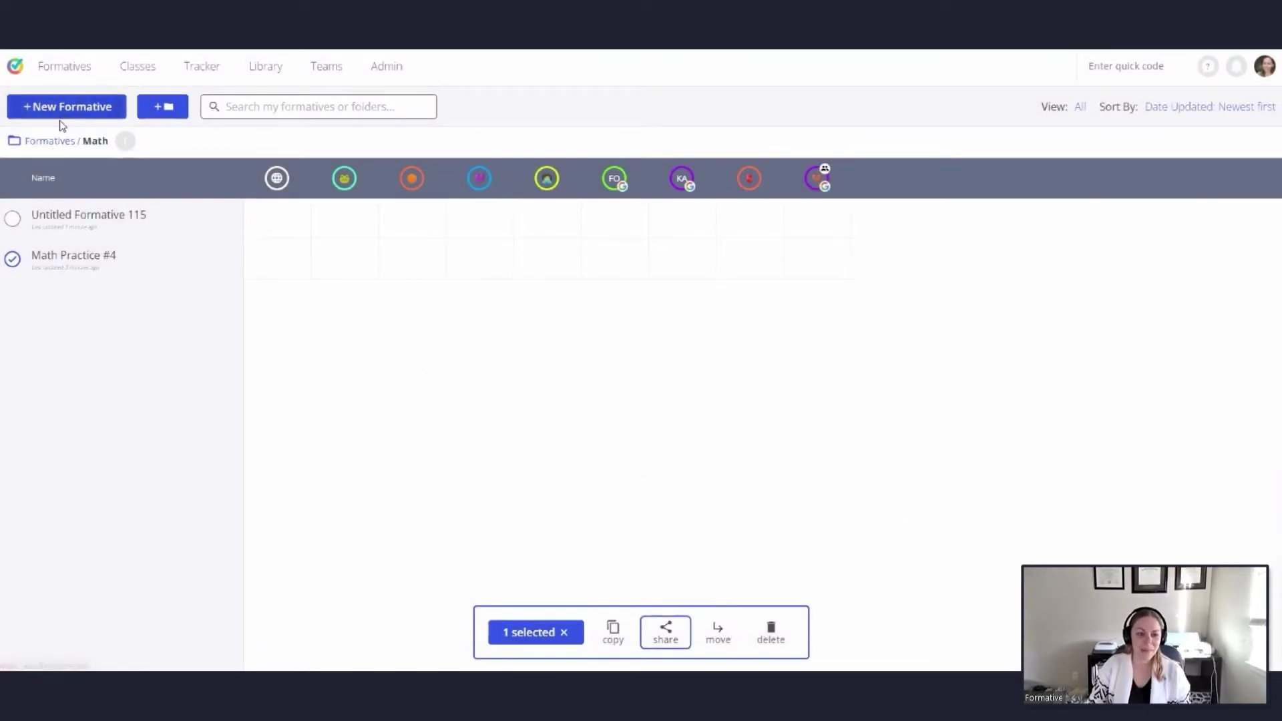
Step: Close the Emotions formative to students in Formative Demo Class 1, from the shared folder just above Formative Resources
click(70, 67)
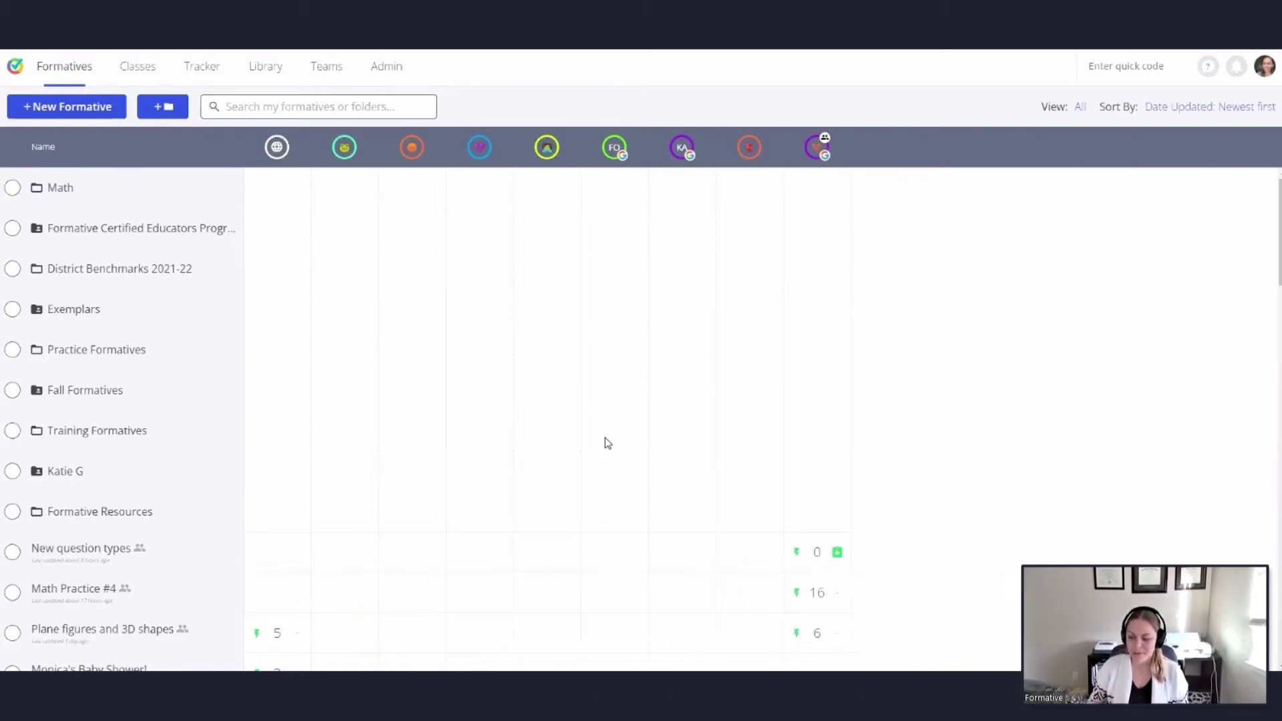
scroll(604, 437, down, 2)
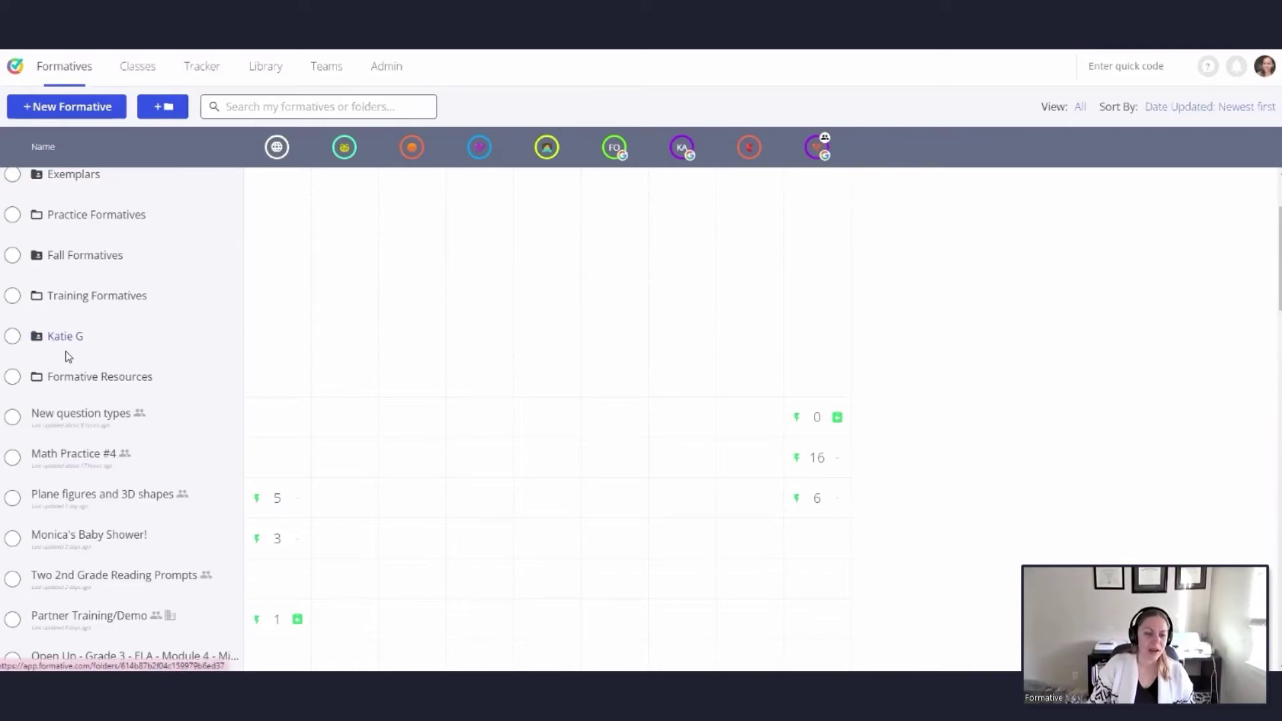
click(51, 336)
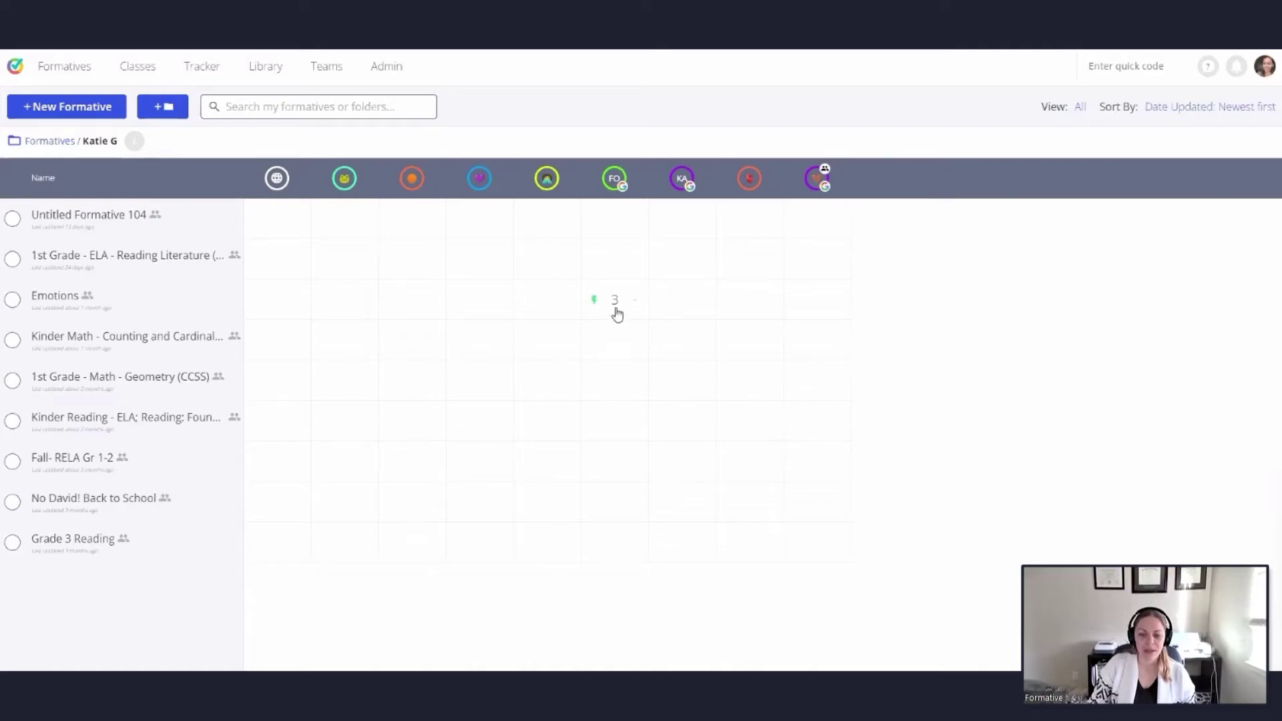
mouse_move(617, 313)
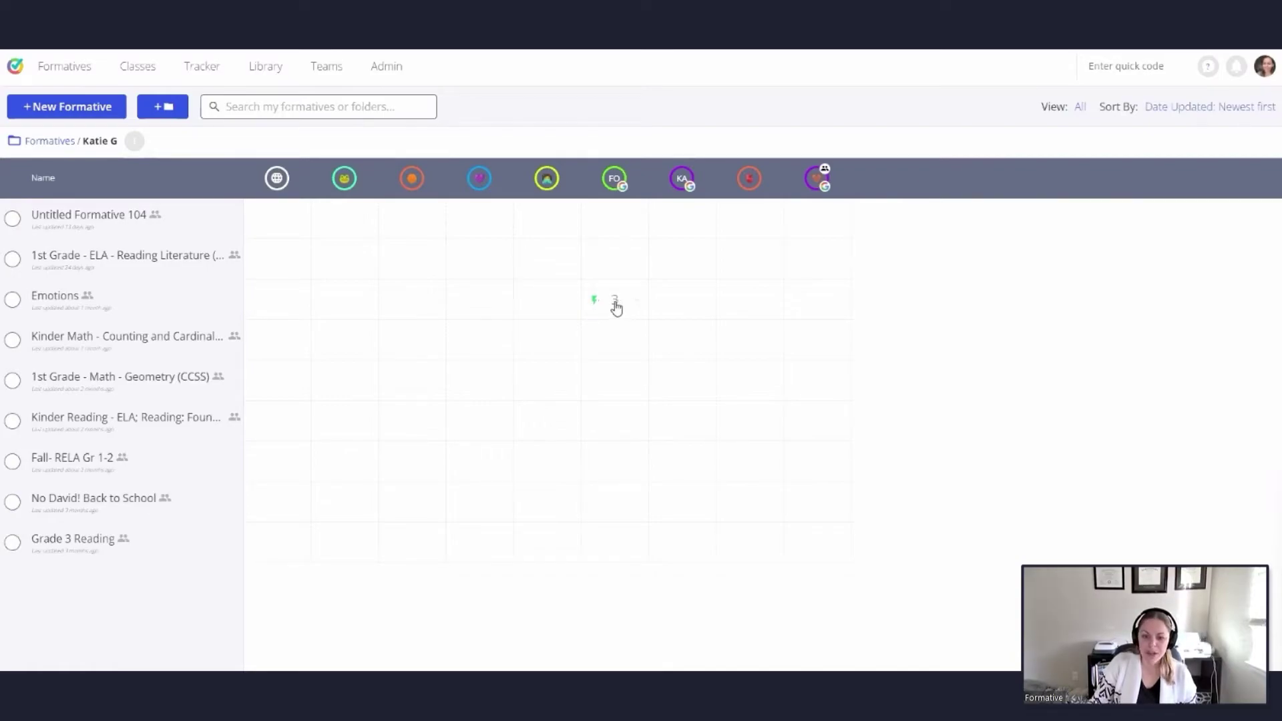
click(615, 304)
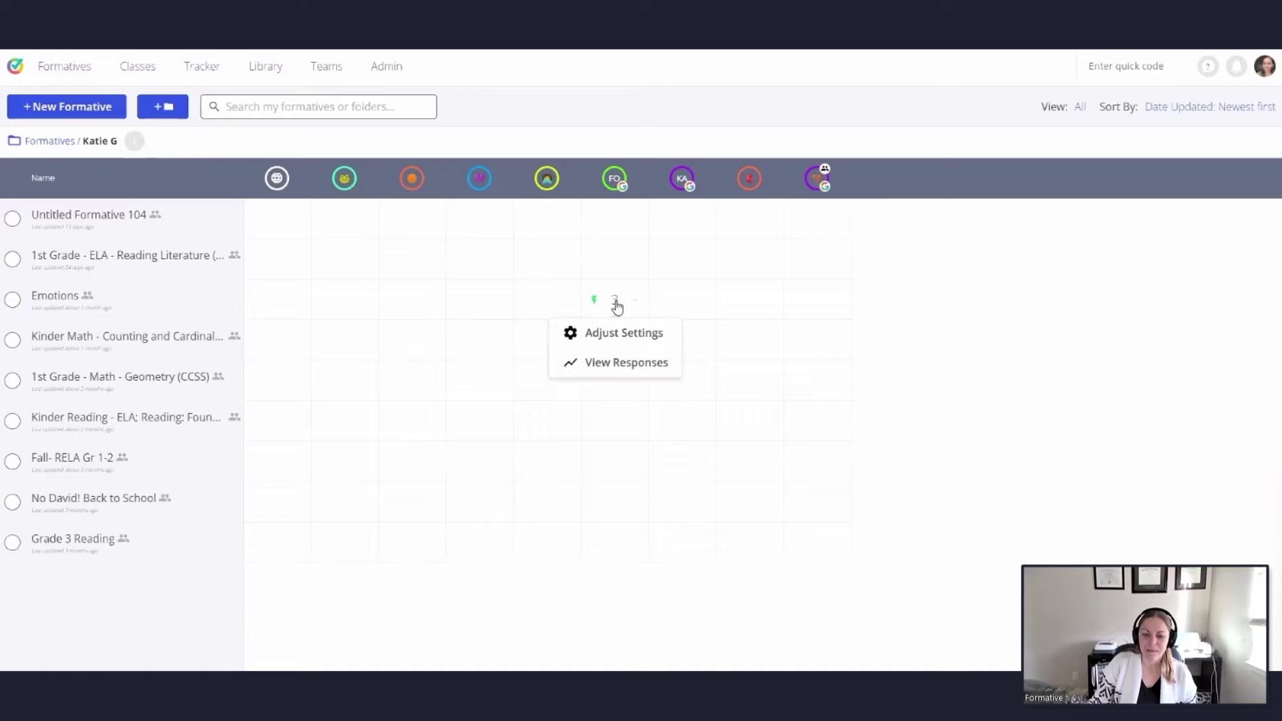
click(609, 337)
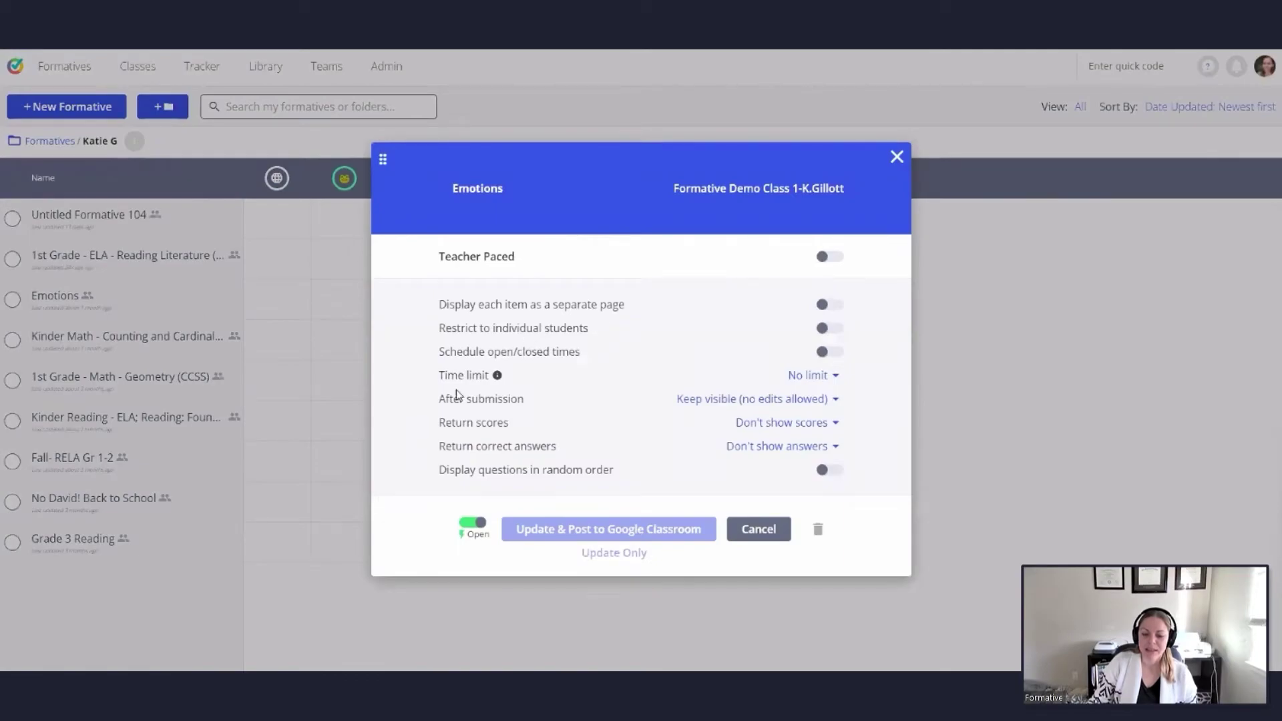
click(473, 523)
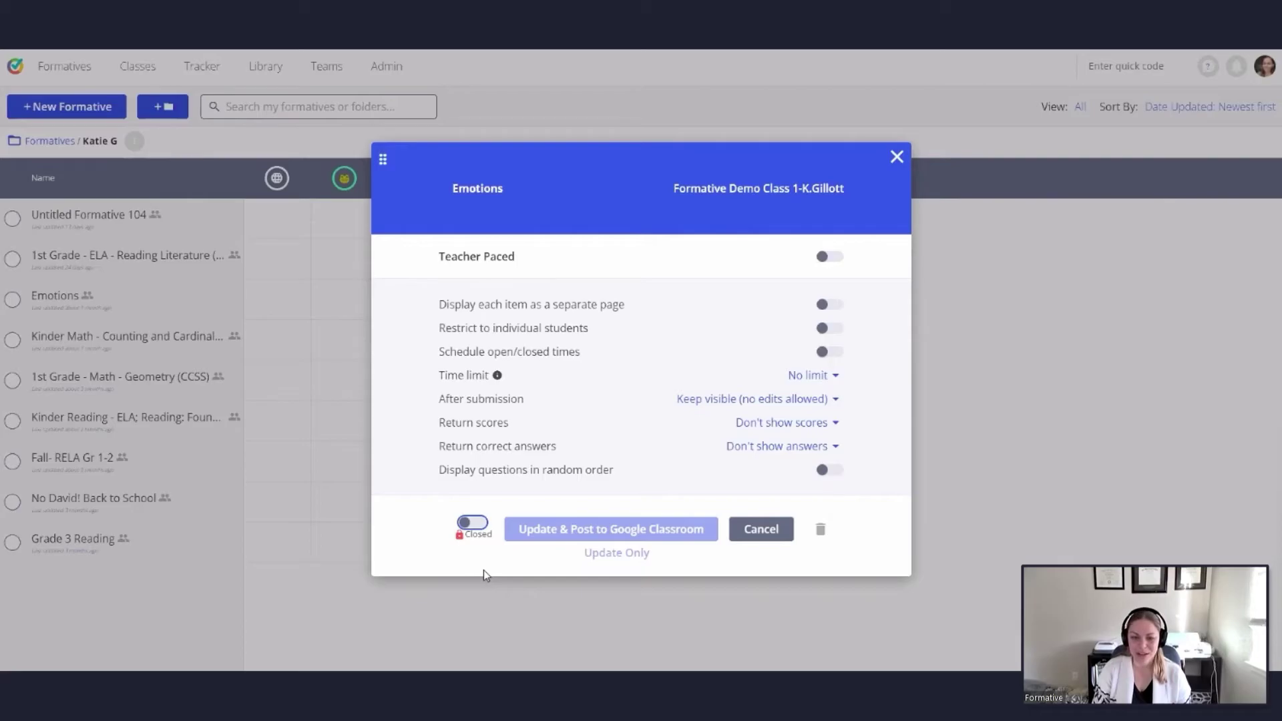
click(896, 157)
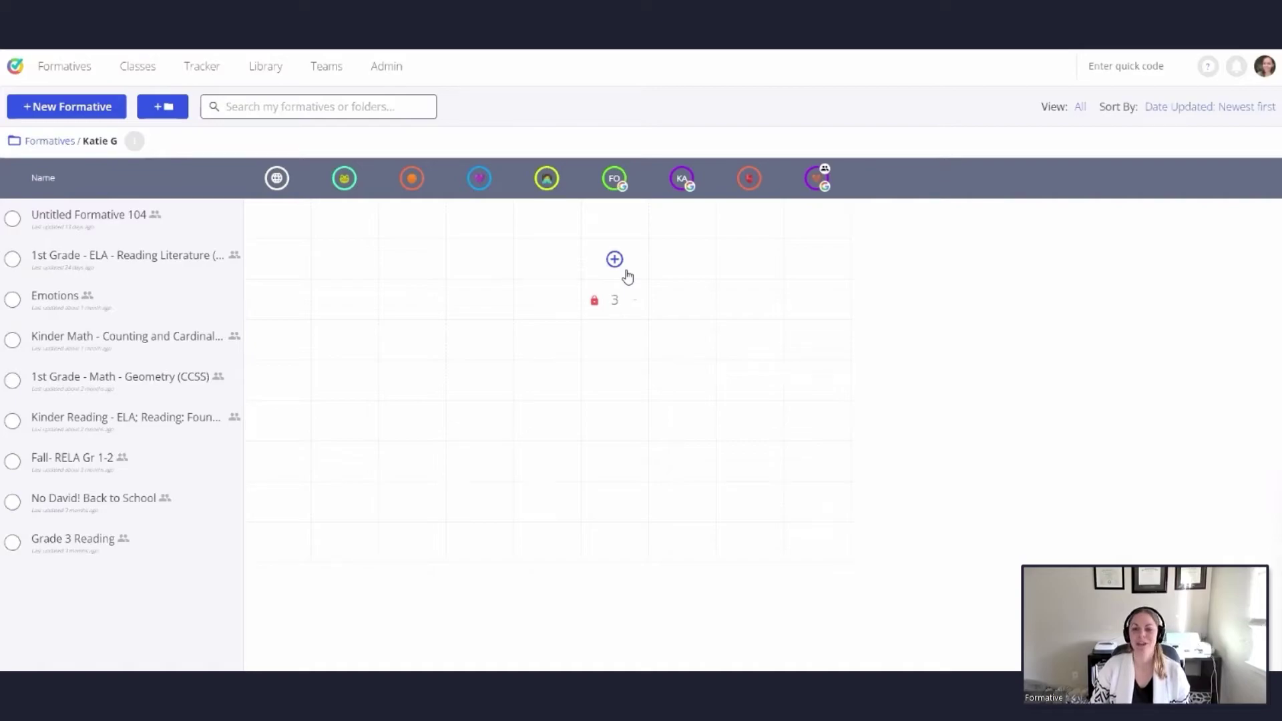
mouse_move(606, 304)
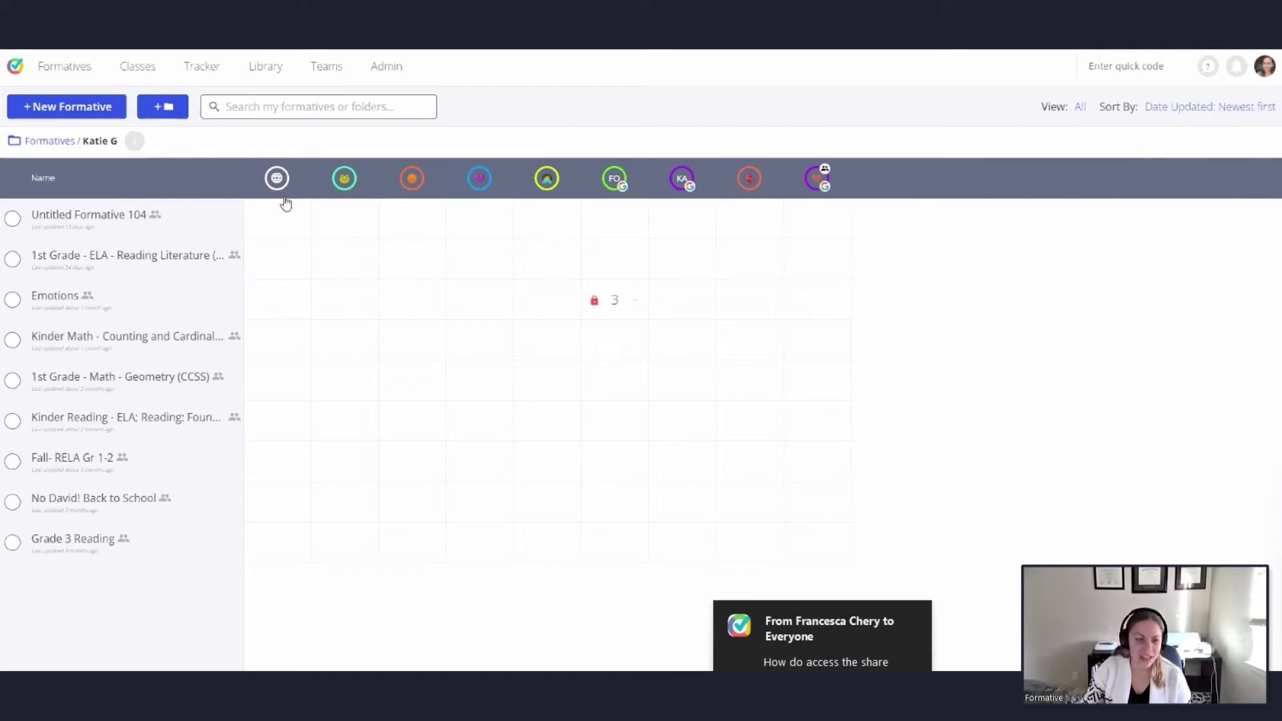
Step: Examine the Math folder's sharing options: collaborator access levels, giving a copy and publishing to the library, without sharing it
click(45, 141)
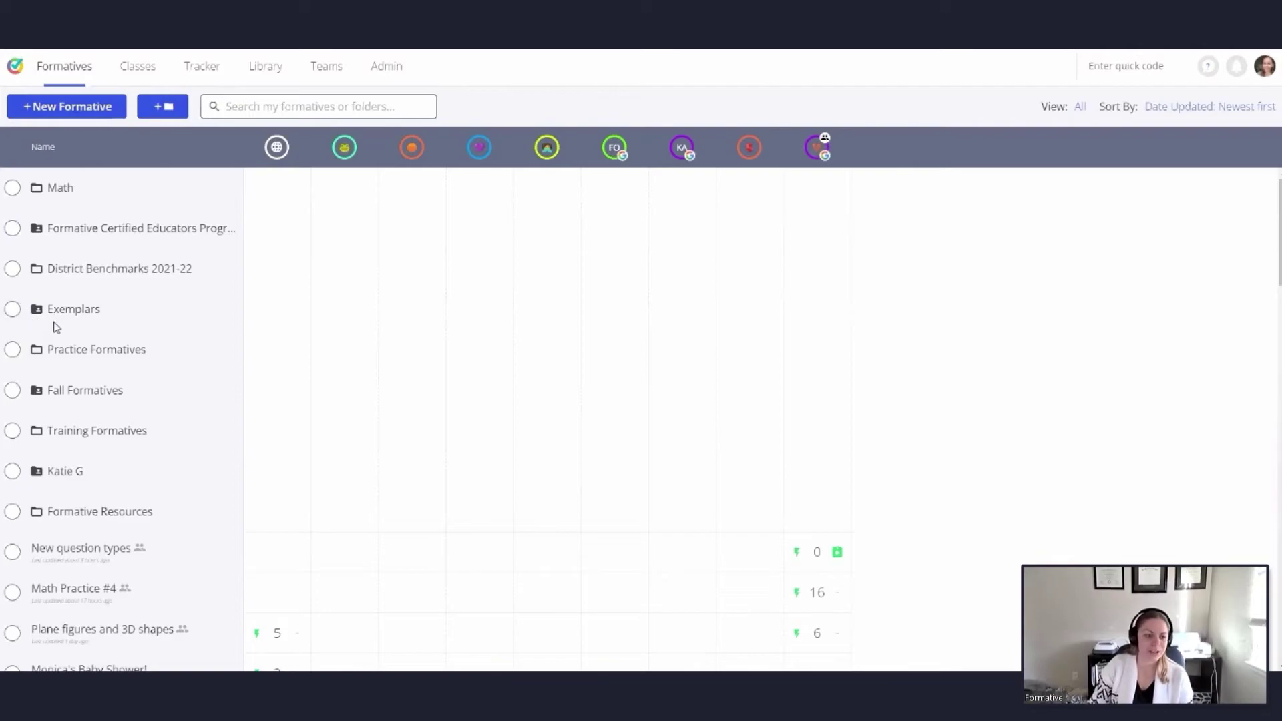
click(13, 190)
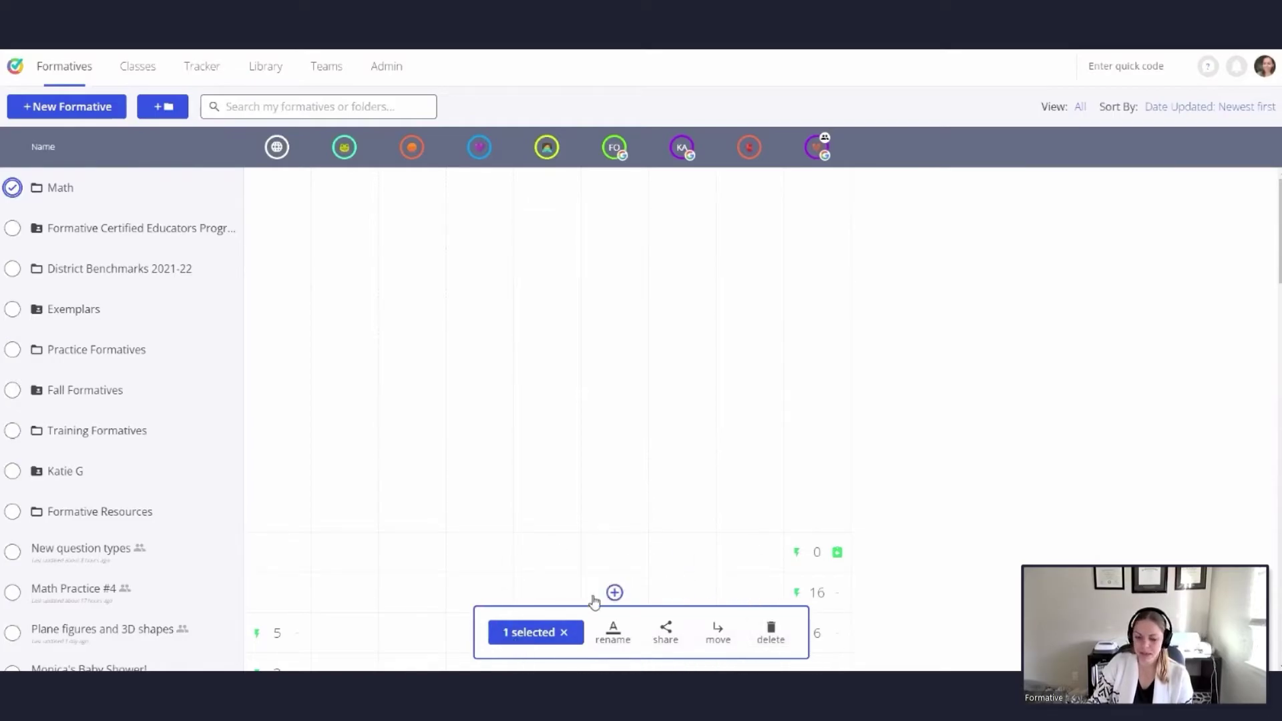
click(668, 642)
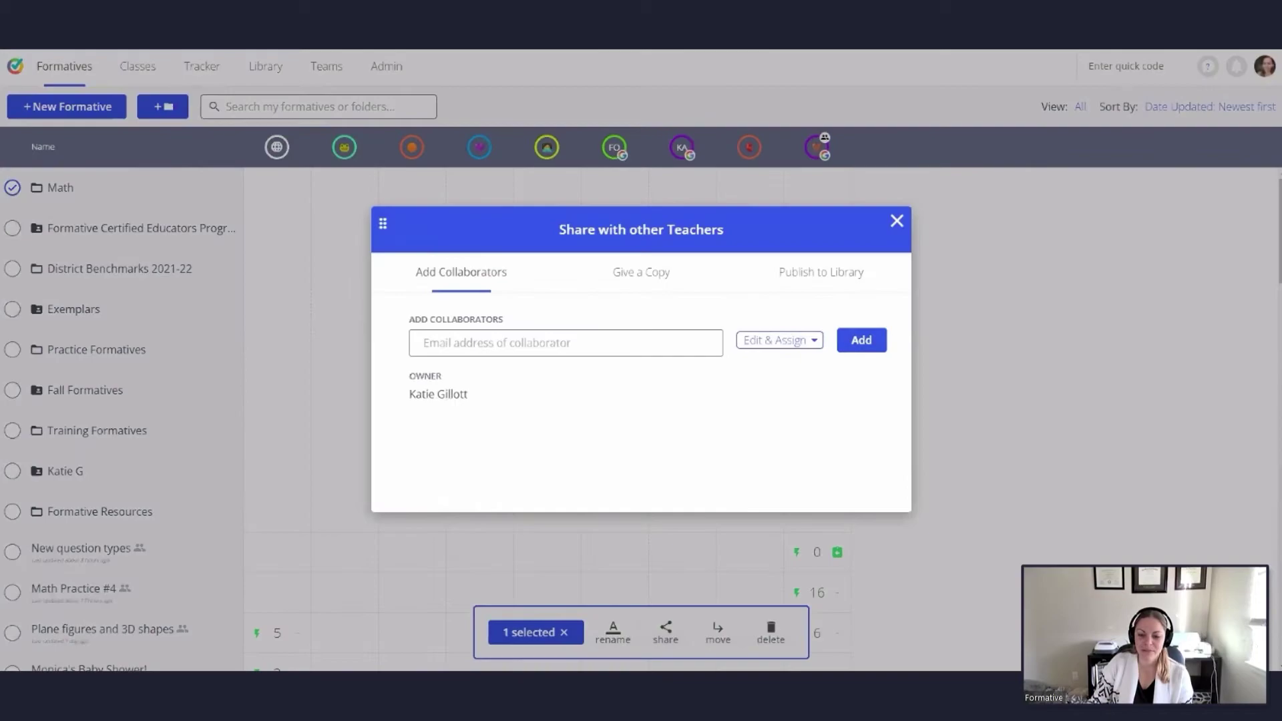
click(593, 355)
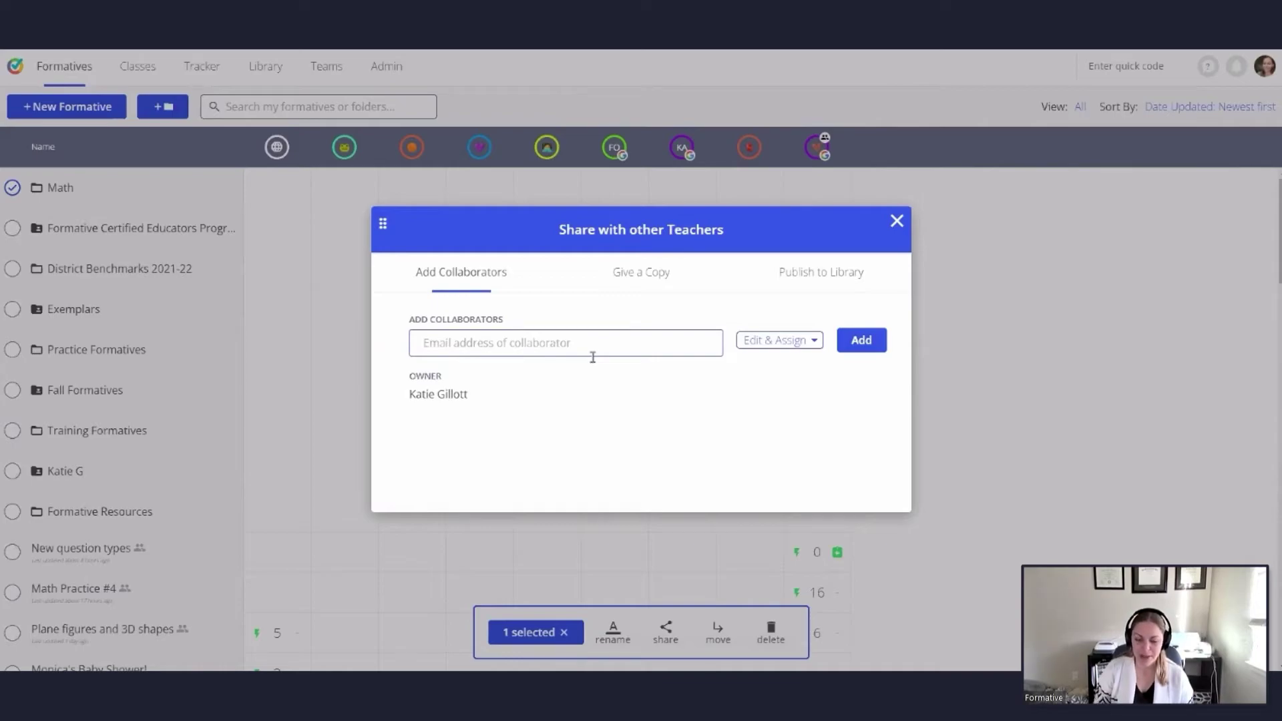
click(812, 350)
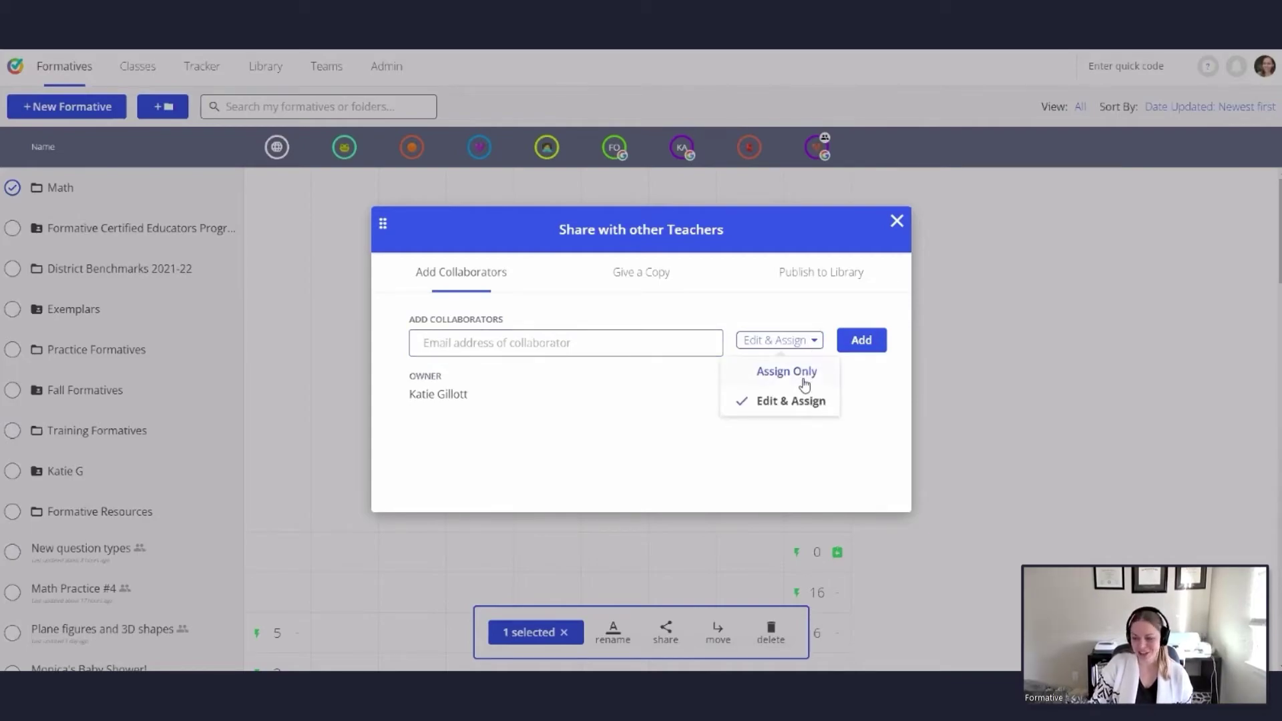
click(659, 274)
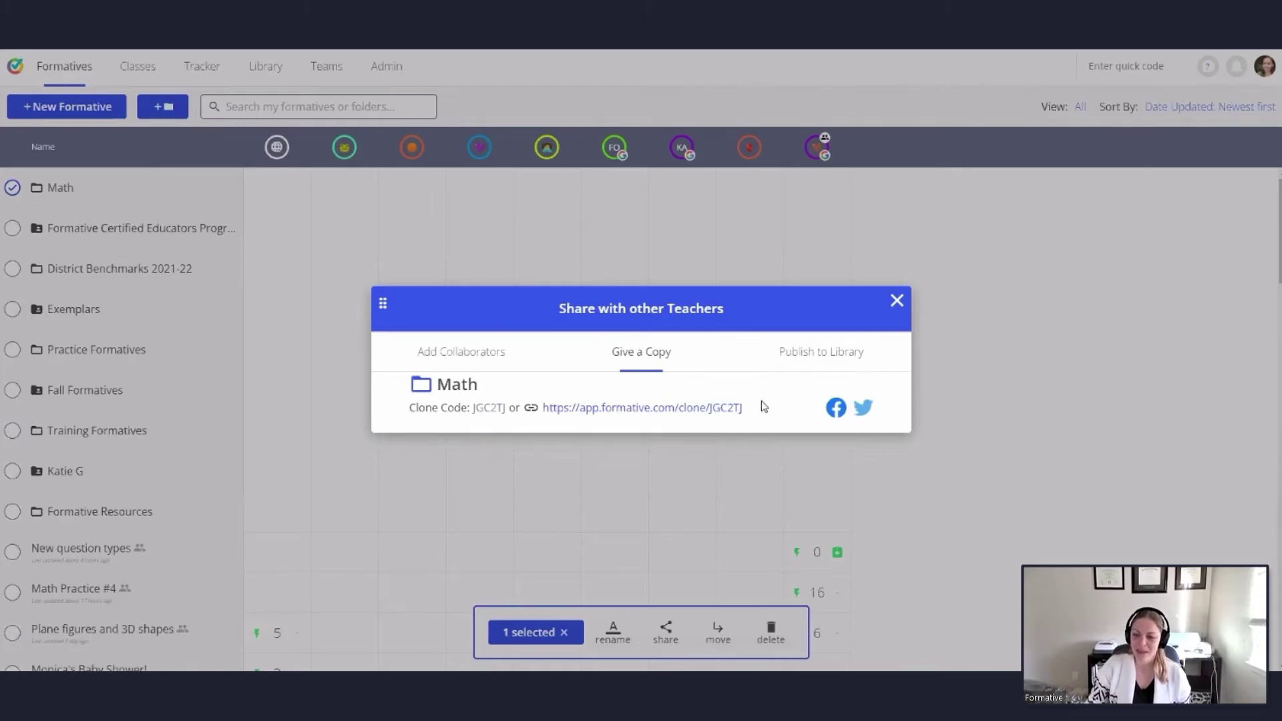
click(796, 355)
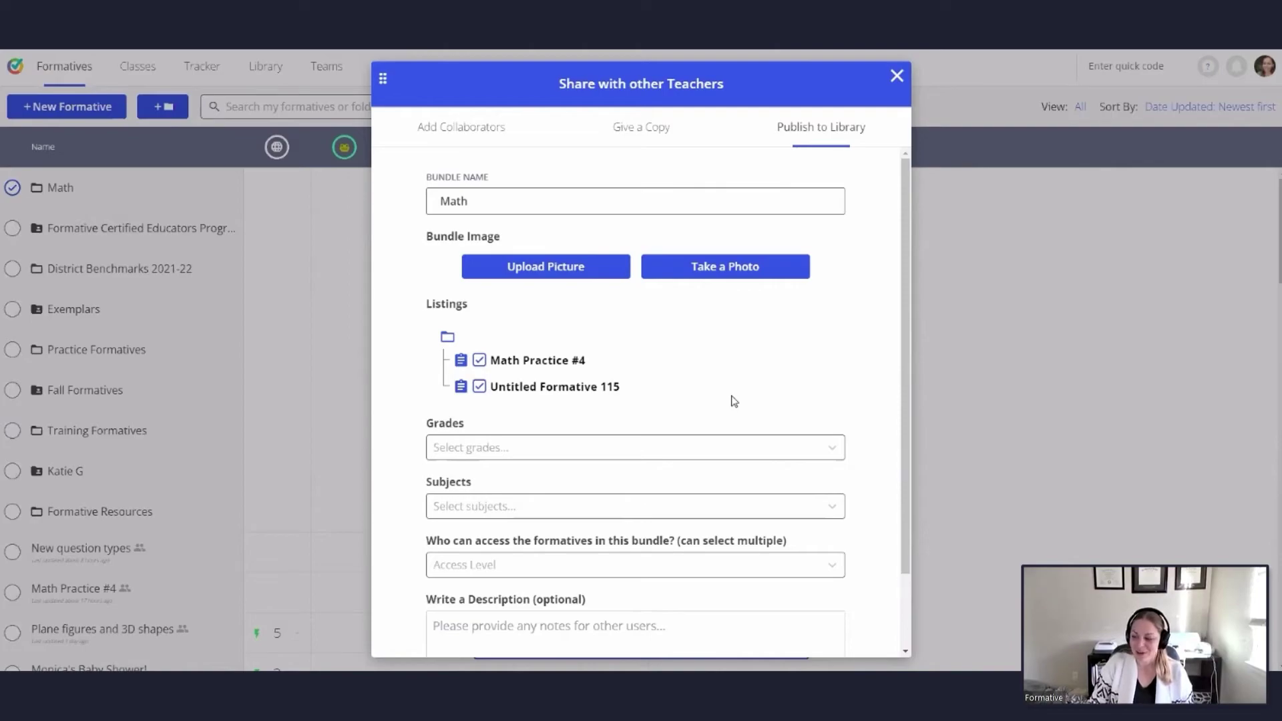
click(896, 77)
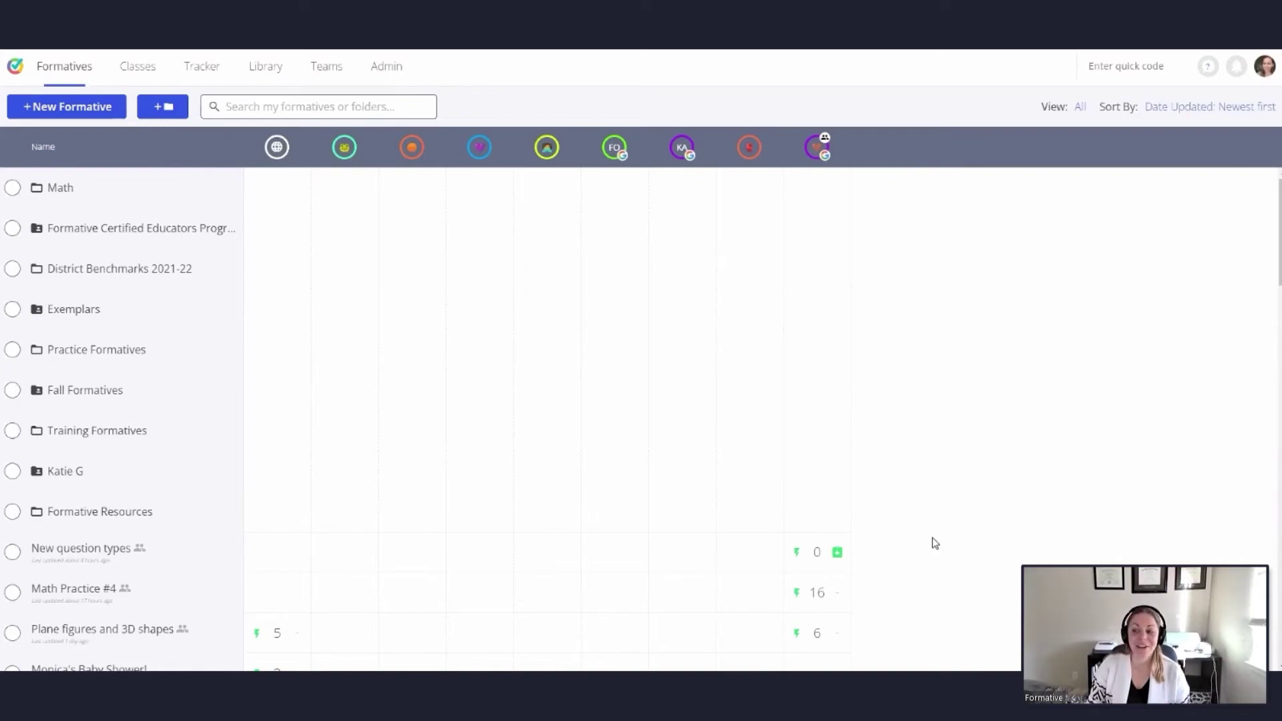
Step: Archive the Webinar 11/2 class from the list of classes
click(145, 81)
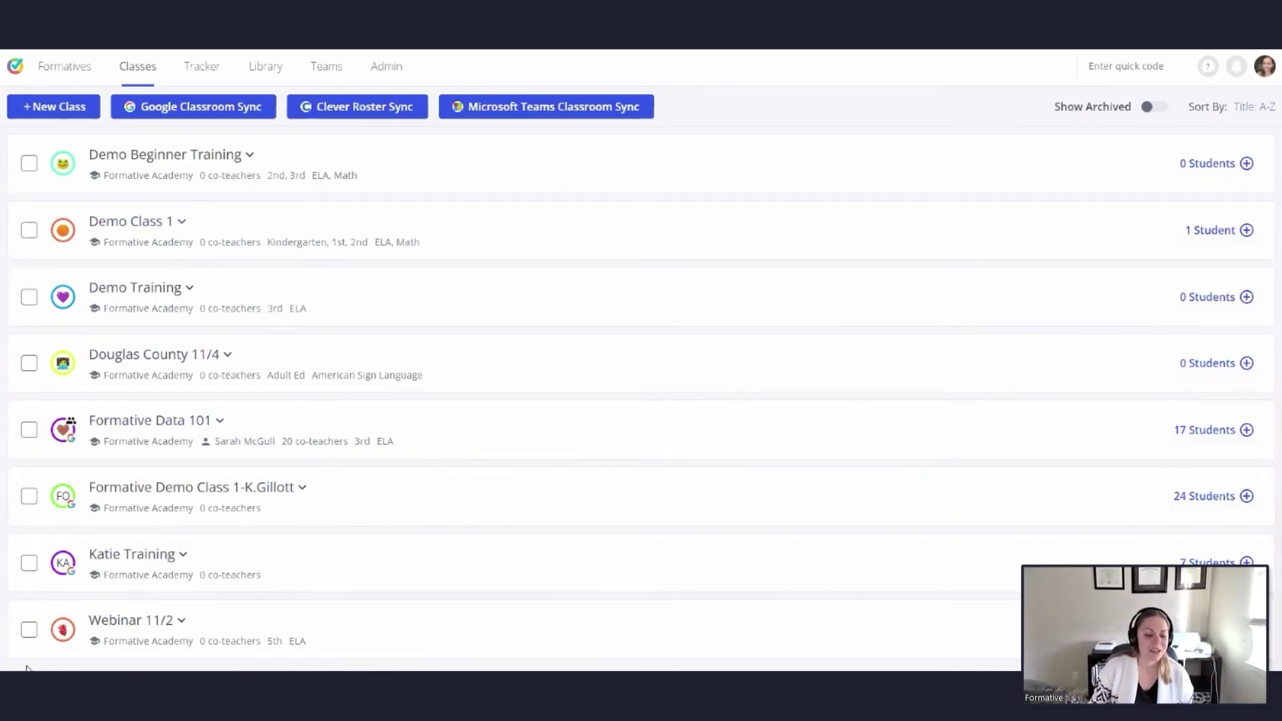
click(29, 631)
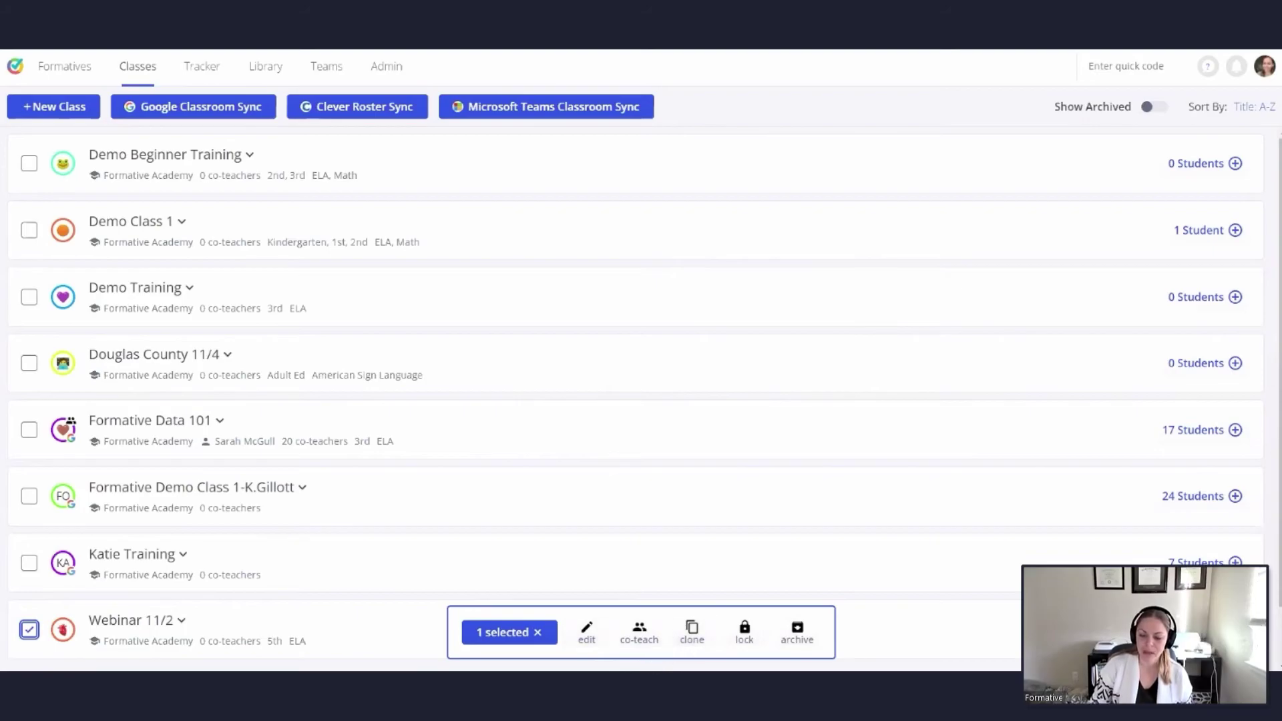
click(806, 643)
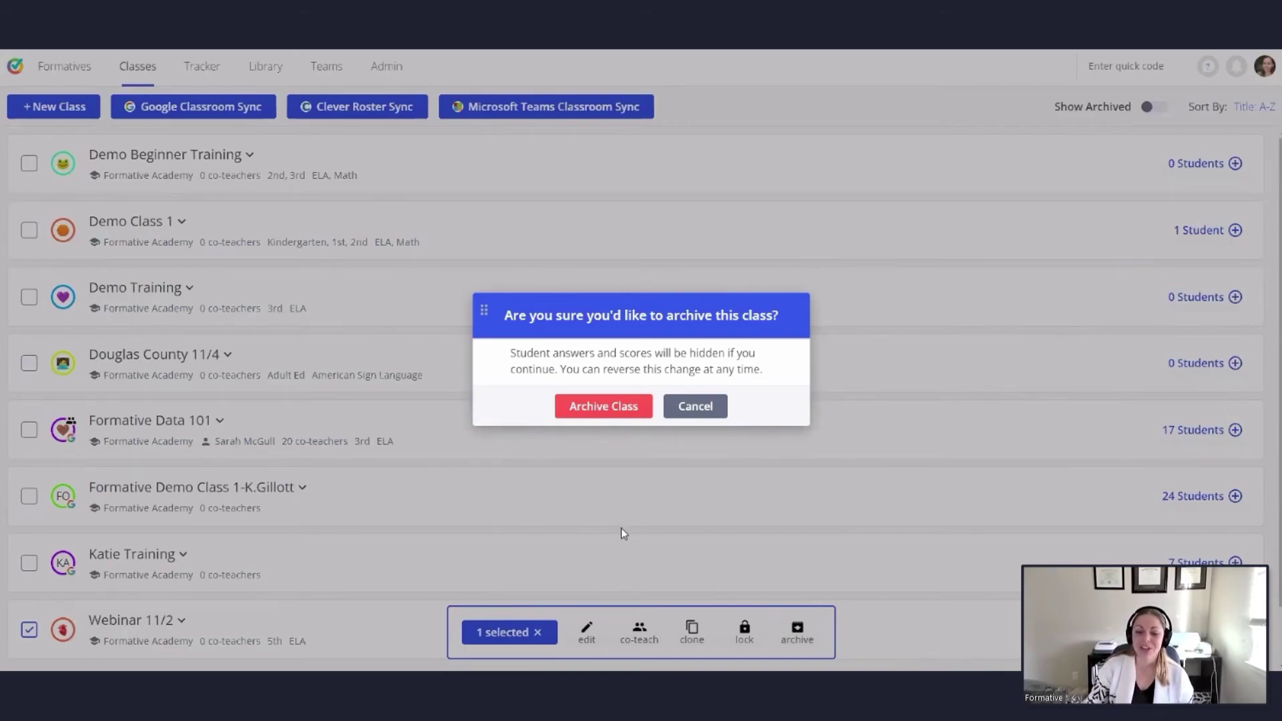
click(588, 414)
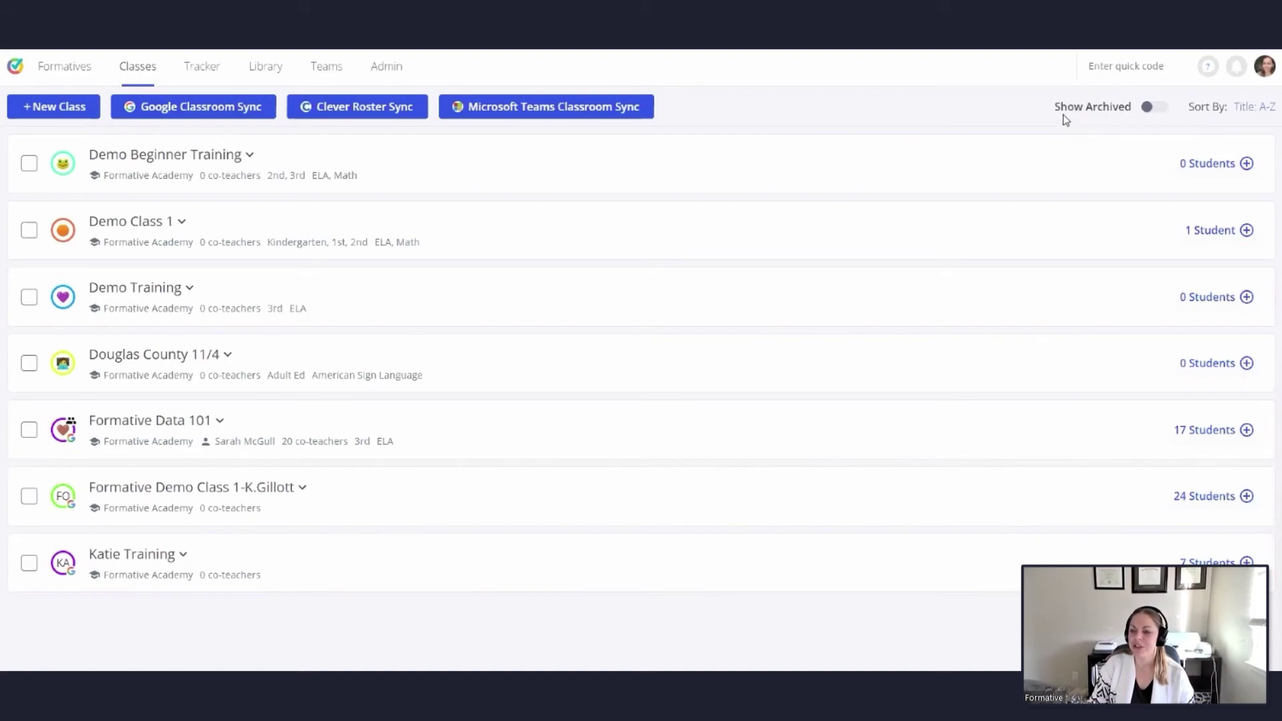
Step: Restore the archived Beaverton SD class and return to the list of active classes
click(1154, 112)
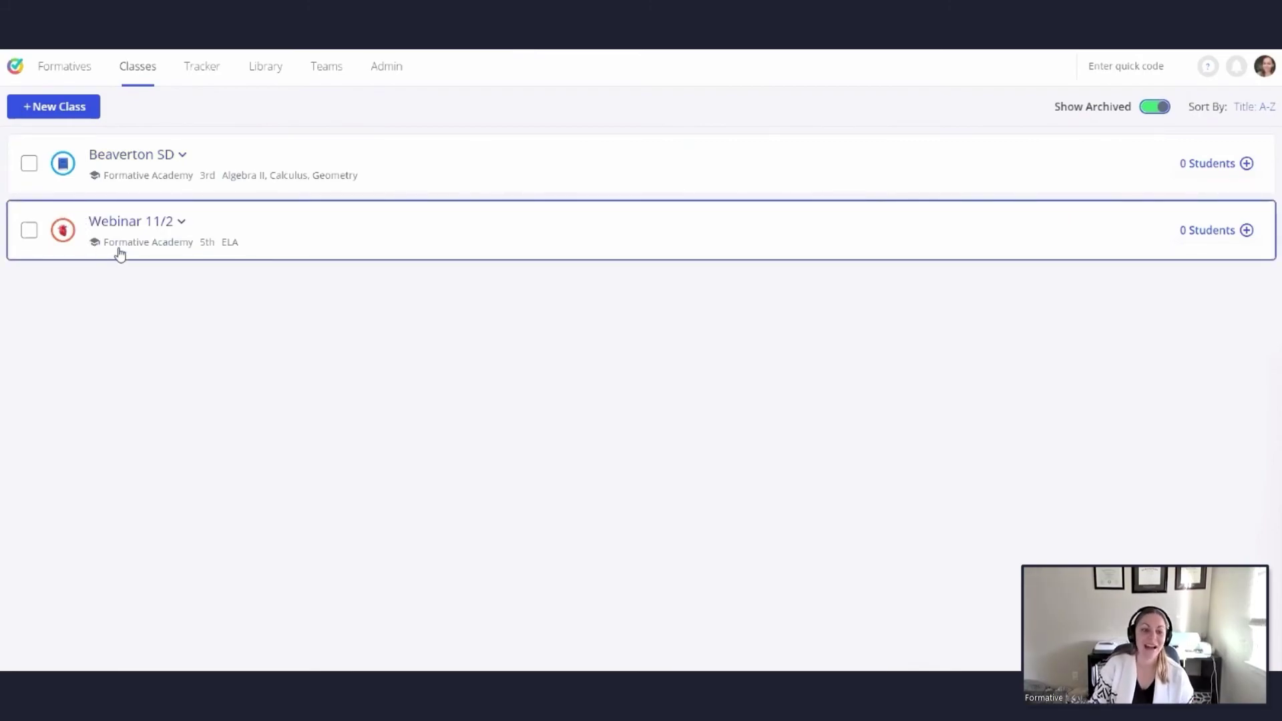
click(28, 167)
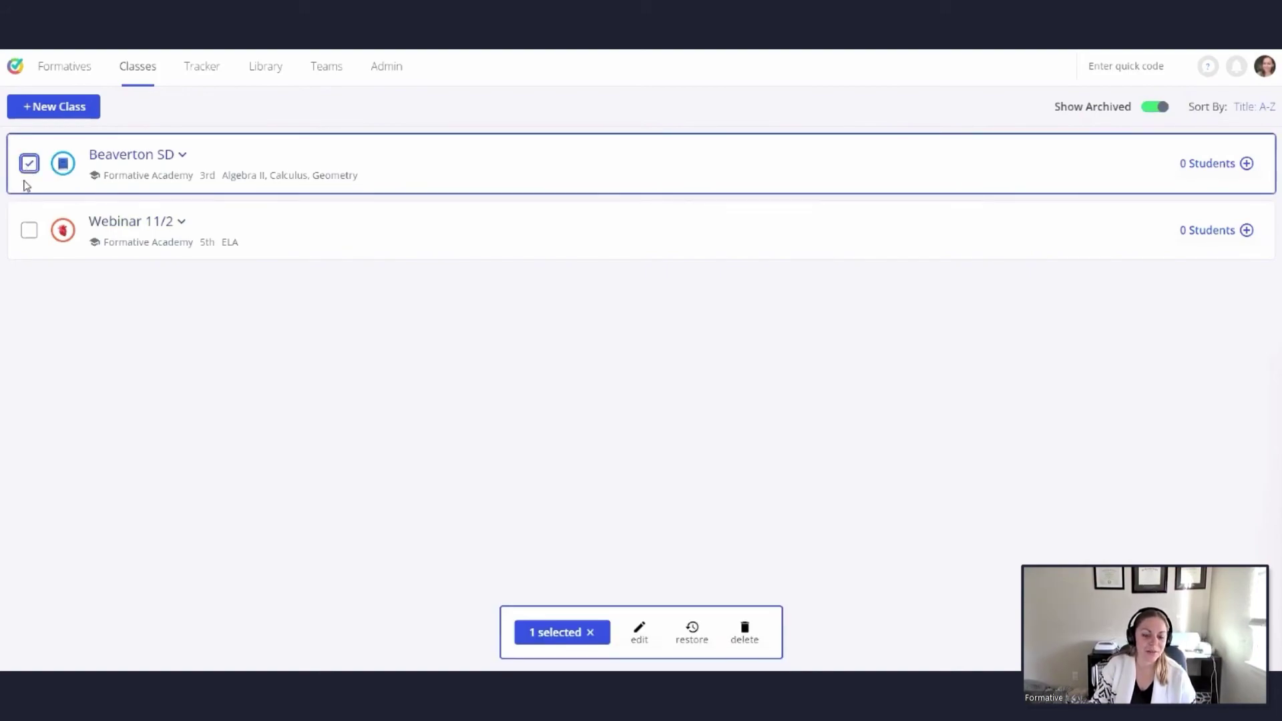
click(689, 644)
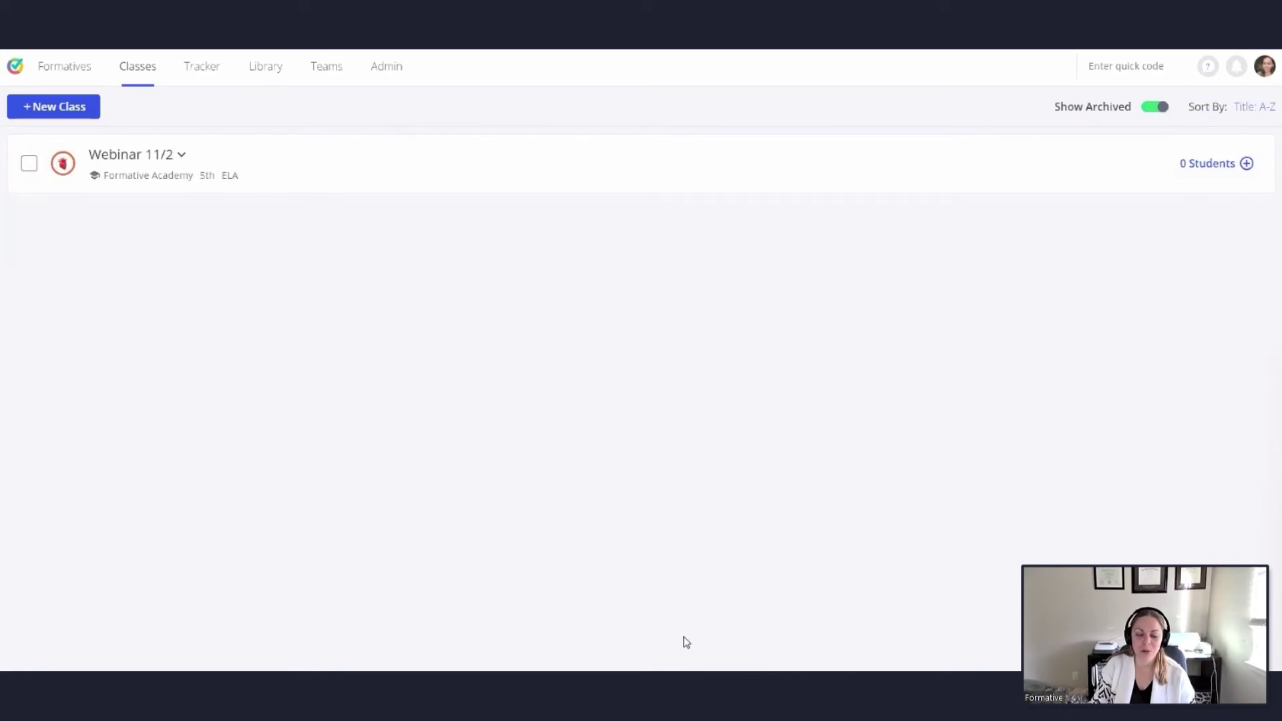
click(1155, 109)
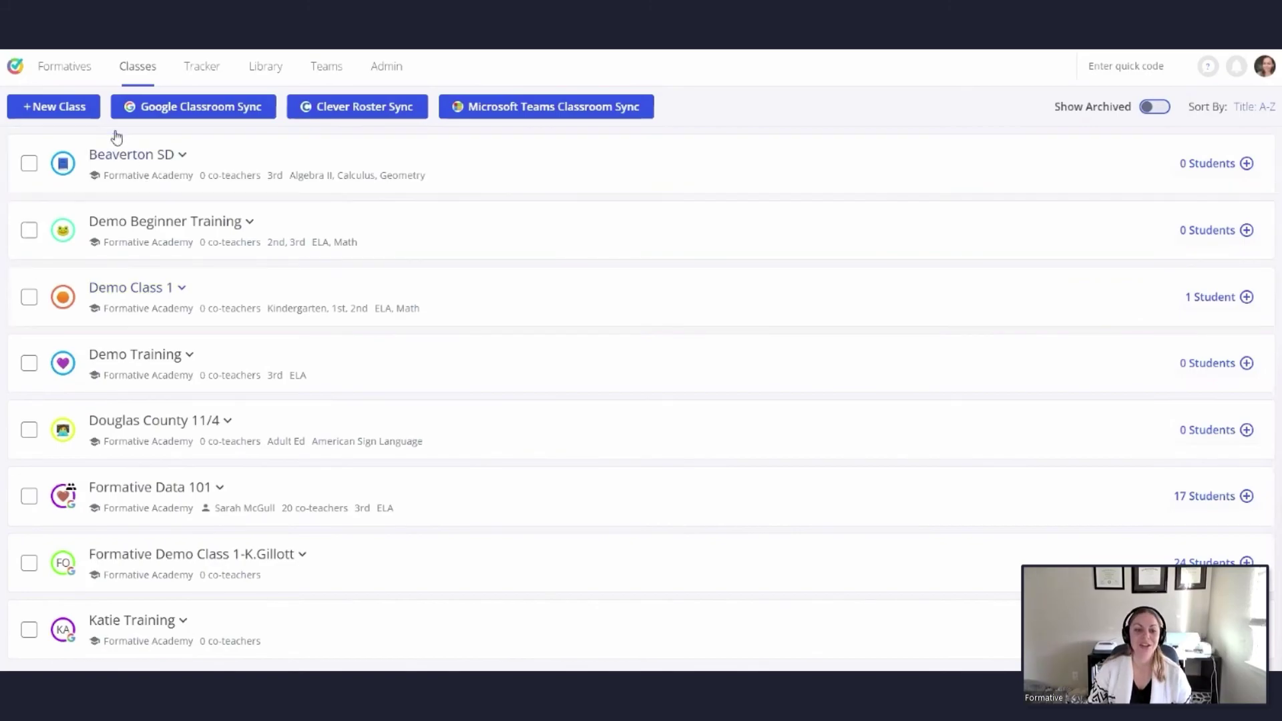
Step: Check the updated class columns in the formatives list, and switch to the presentation's "Looking for more resources?" slide
click(67, 72)
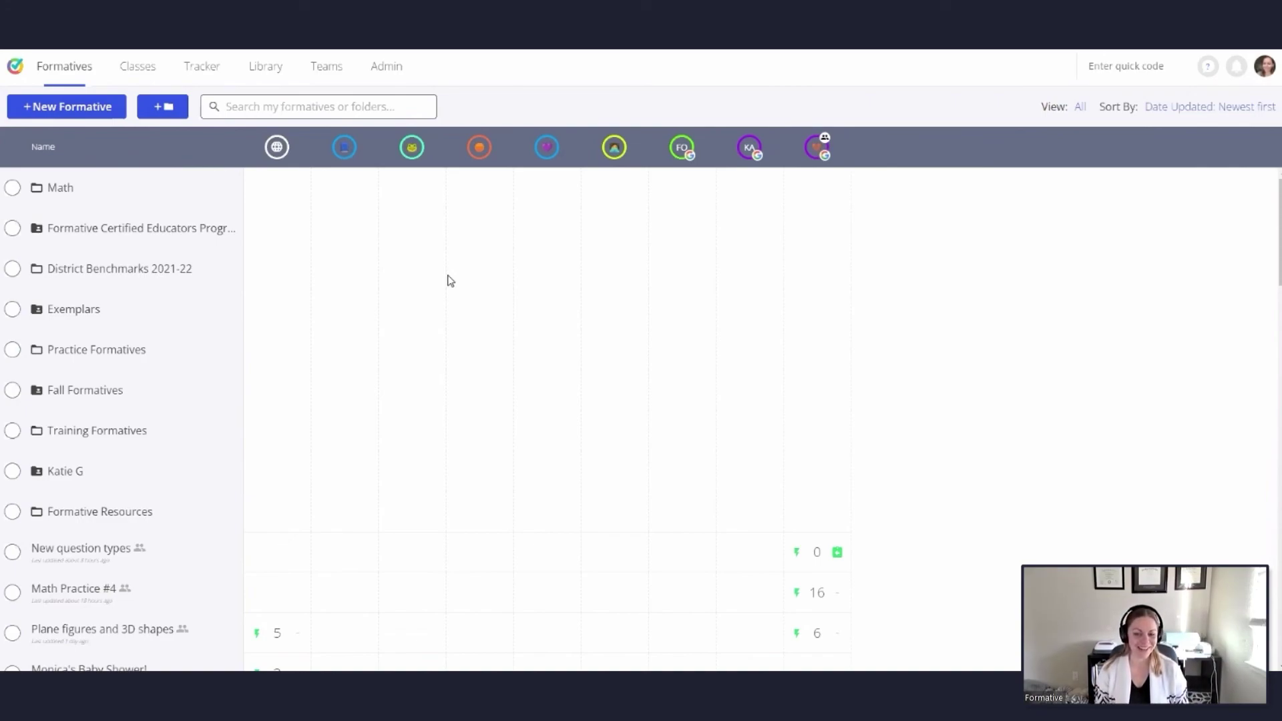
click(105, 76)
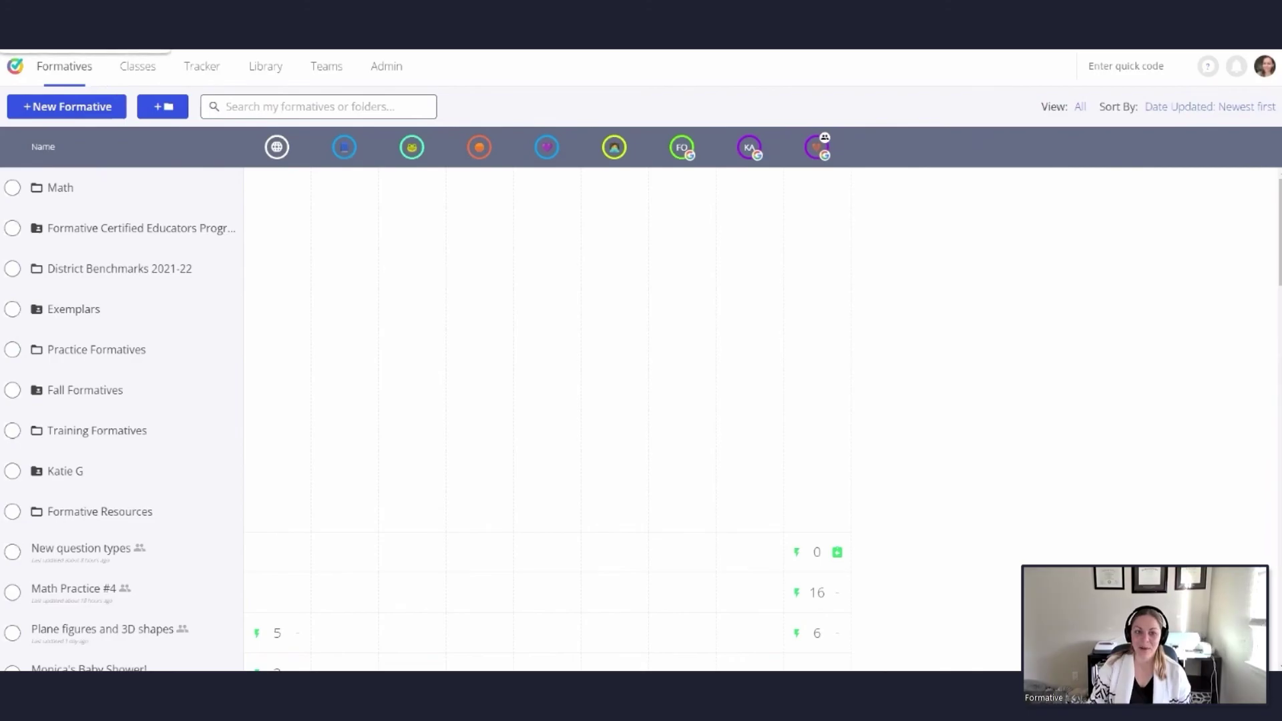
key(alt+Tab)
key(Right)
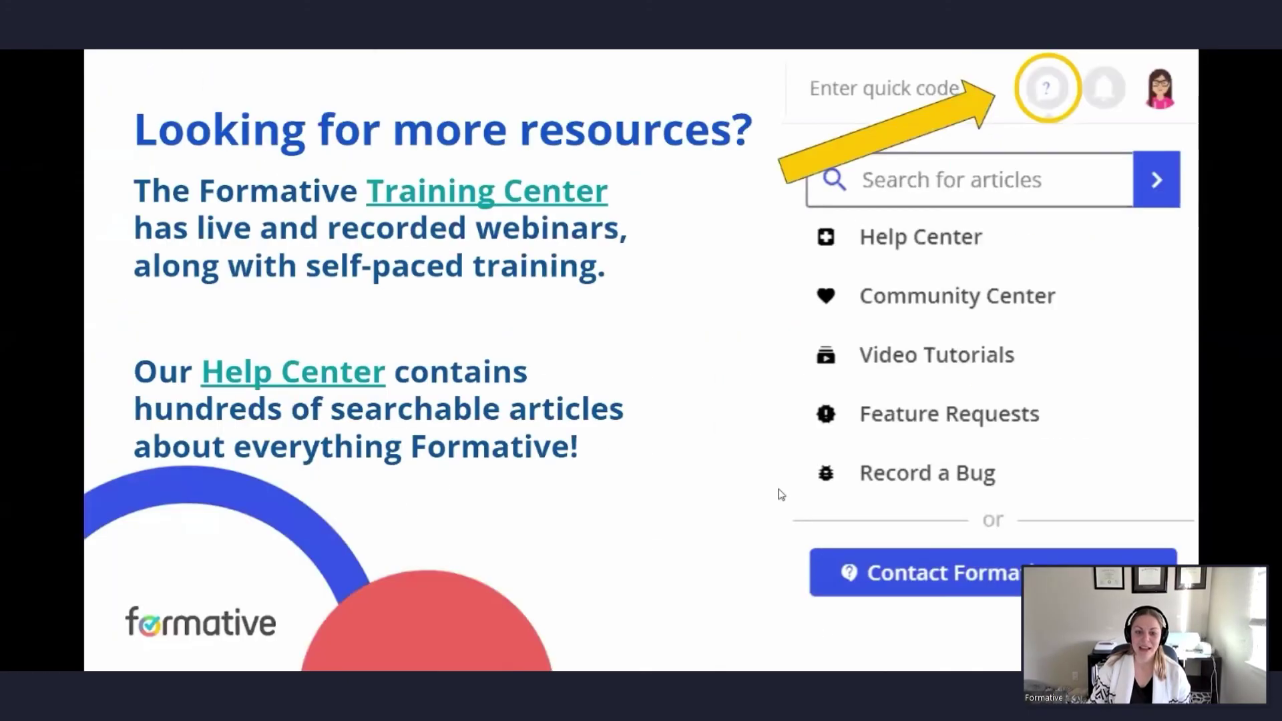